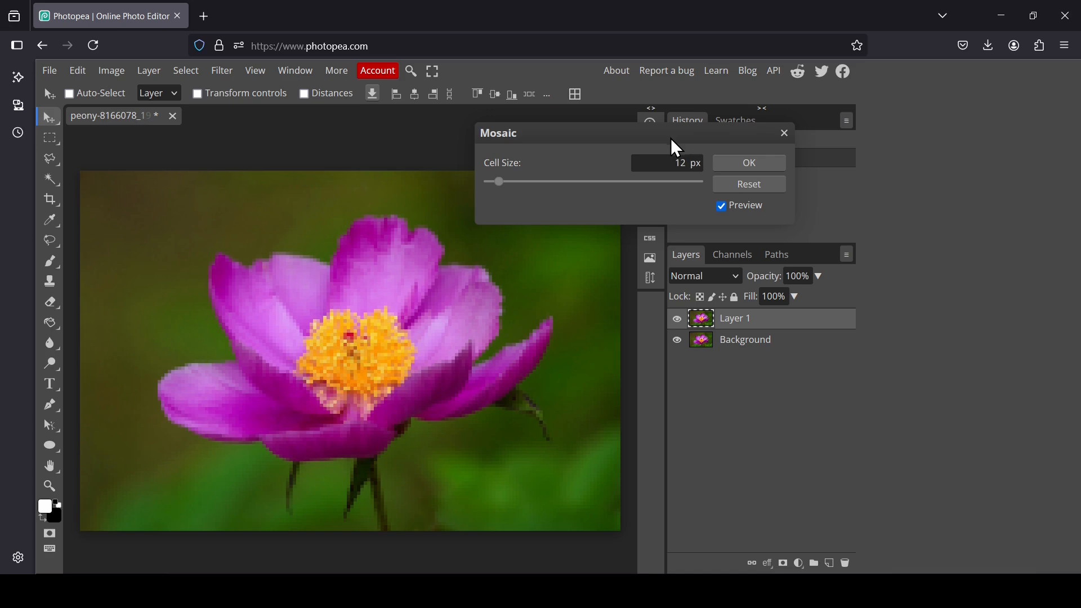
Step: Apply the Mosaic filter to the duplicated flower layer with a cell size of 50 px
{"action": "left_click", "coordinate": [680, 163]}
{"action": "type", "text": "50"}
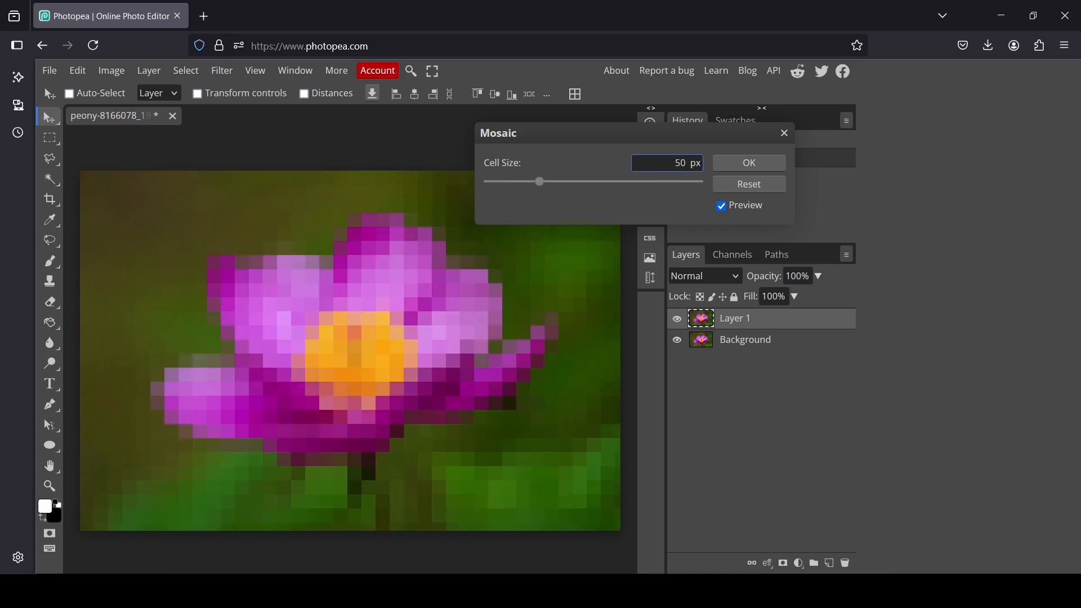
{"action": "left_click", "coordinate": [752, 159]}
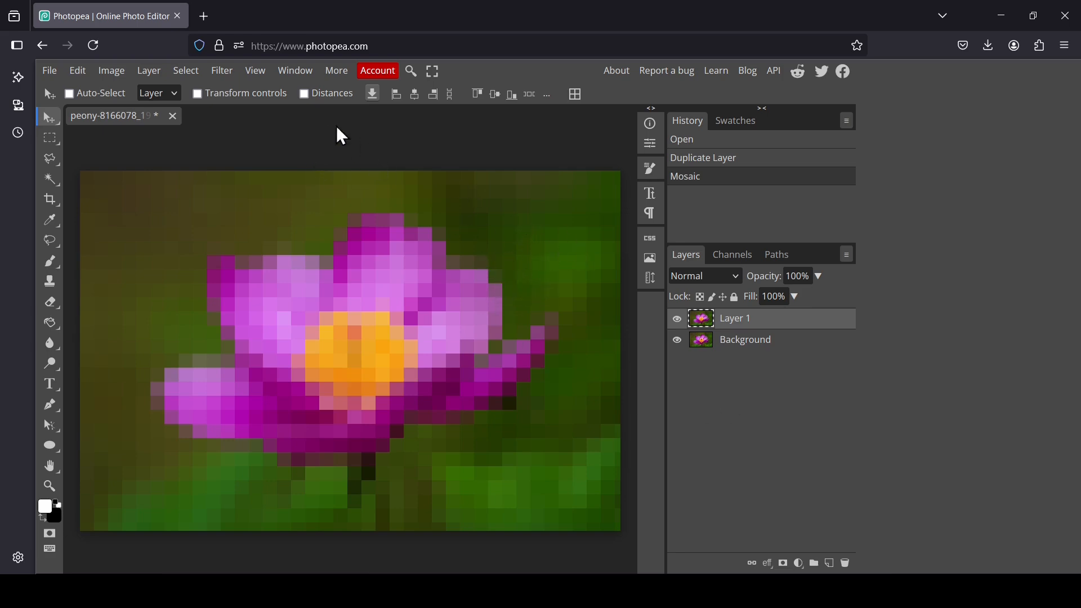
Step: Create a new project 50 pixels wide and 50 pixels high with a white background
{"action": "left_click", "coordinate": [55, 71]}
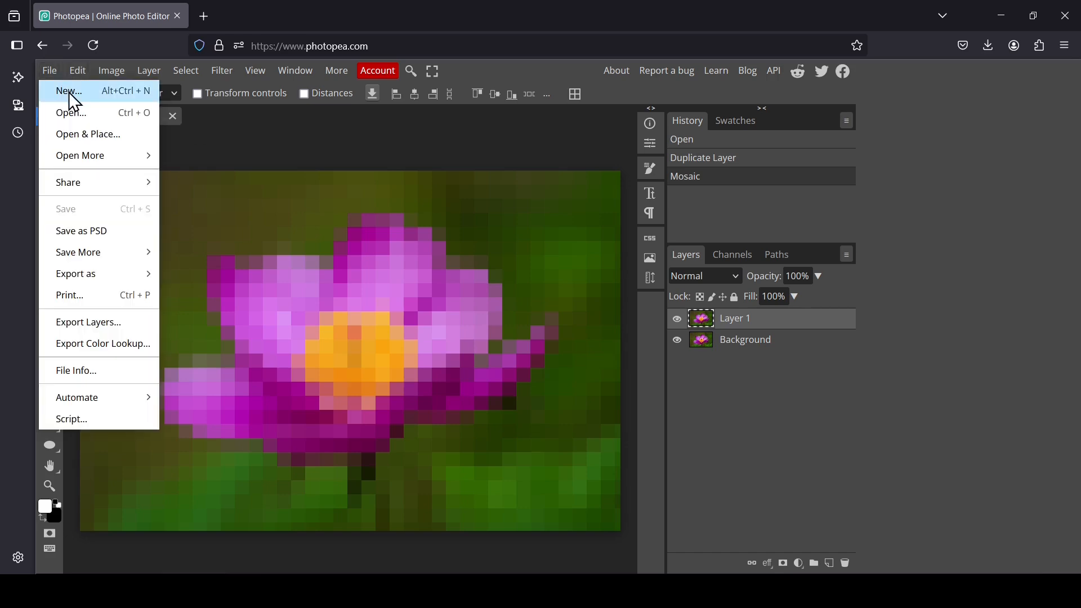
{"action": "left_click", "coordinate": [69, 93]}
{"action": "left_click", "coordinate": [585, 195]}
{"action": "double_click", "coordinate": [586, 195]}
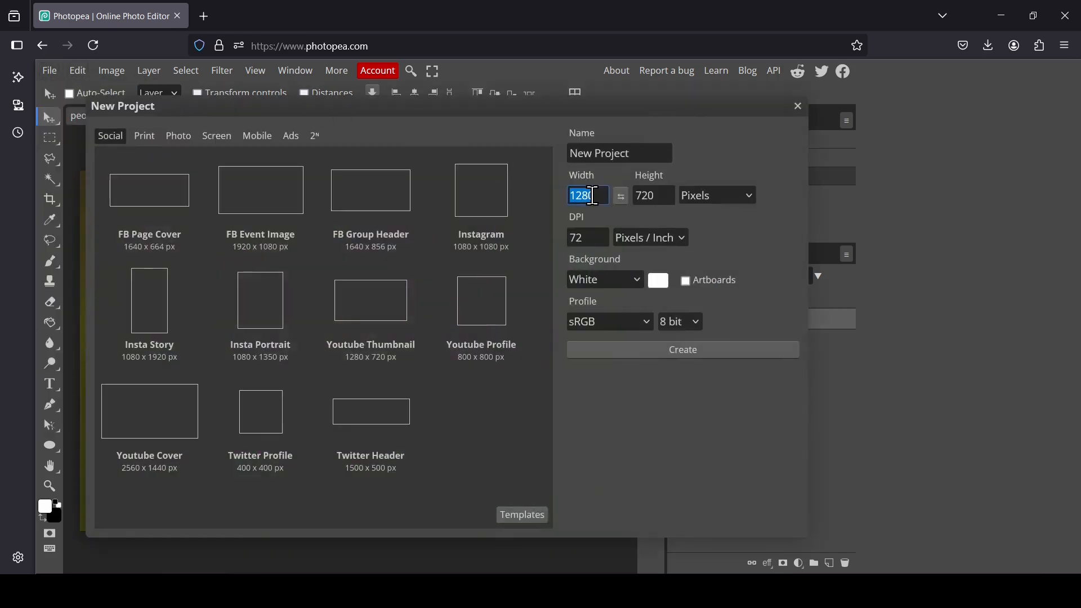
{"action": "type", "text": "50"}
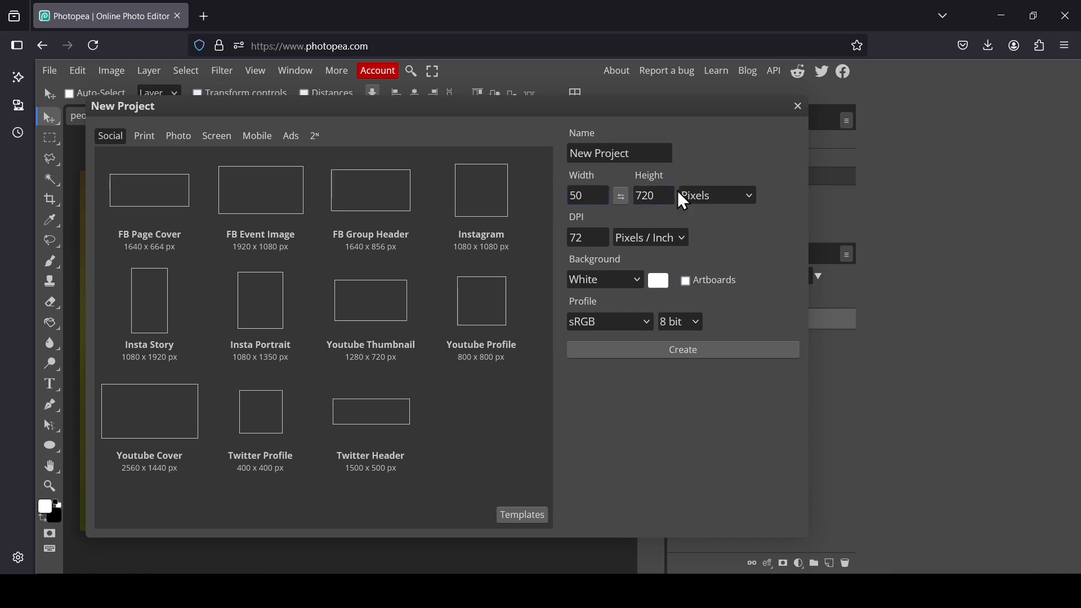
{"action": "left_click", "coordinate": [654, 197]}
{"action": "double_click", "coordinate": [656, 197]}
{"action": "type", "text": "50"}
{"action": "left_click", "coordinate": [714, 353]}
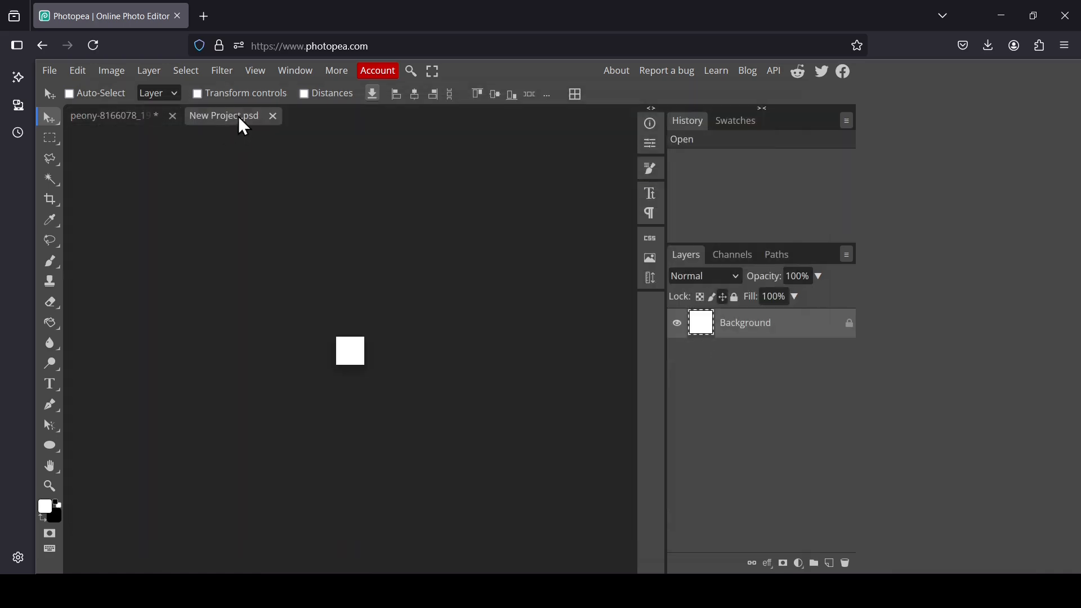
{"action": "left_click", "coordinate": [132, 115]}
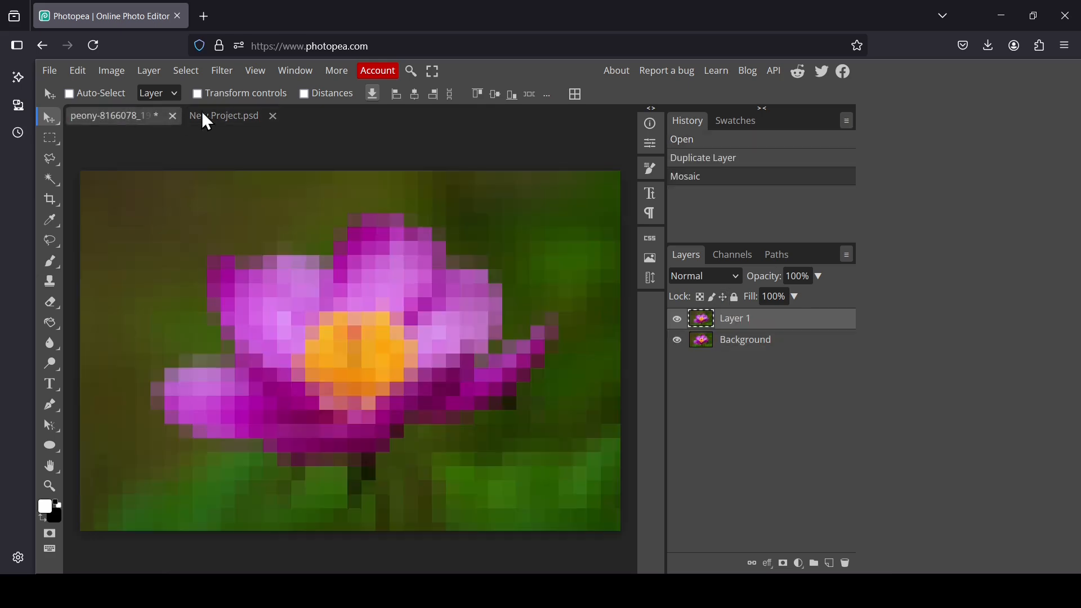
{"action": "left_click", "coordinate": [231, 117]}
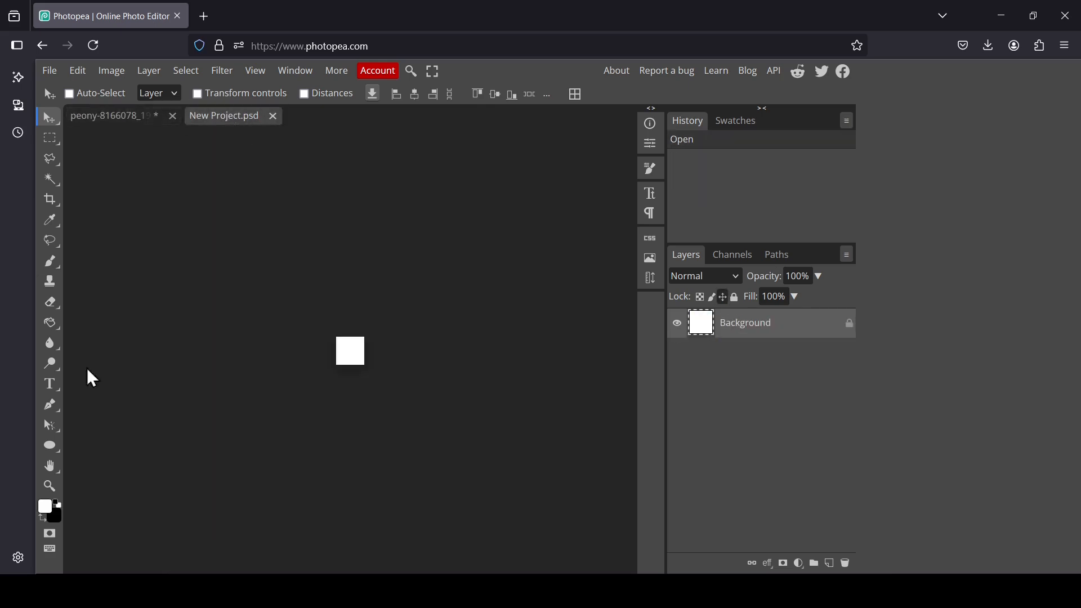
Step: Add a black ellipse 45 px wide and 45 px high to the new project
{"action": "left_click", "coordinate": [47, 486]}
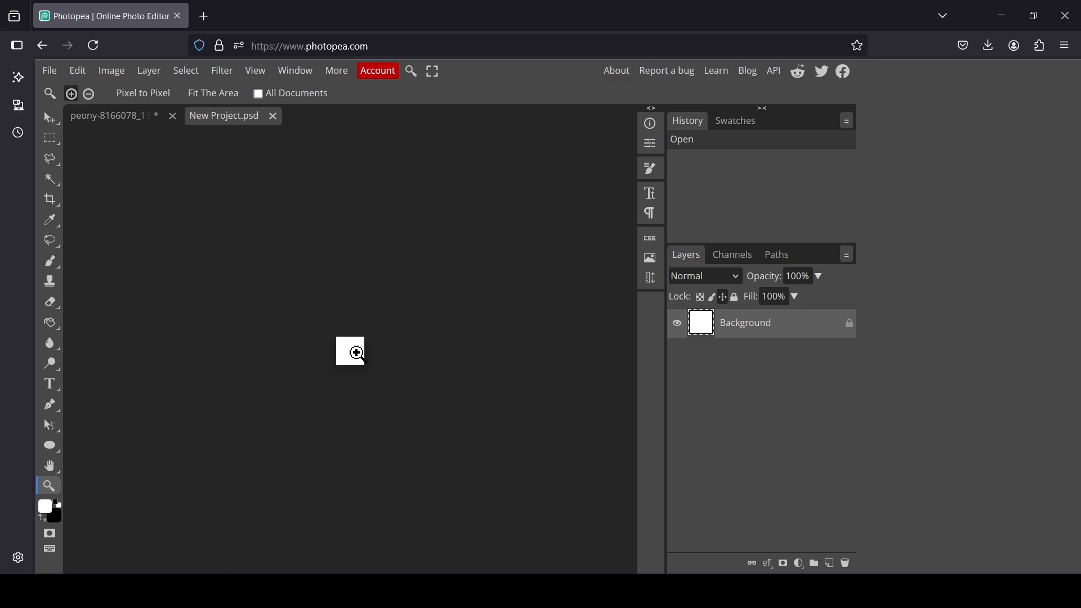
{"action": "right_click", "coordinate": [355, 351]}
{"action": "left_click", "coordinate": [400, 412]}
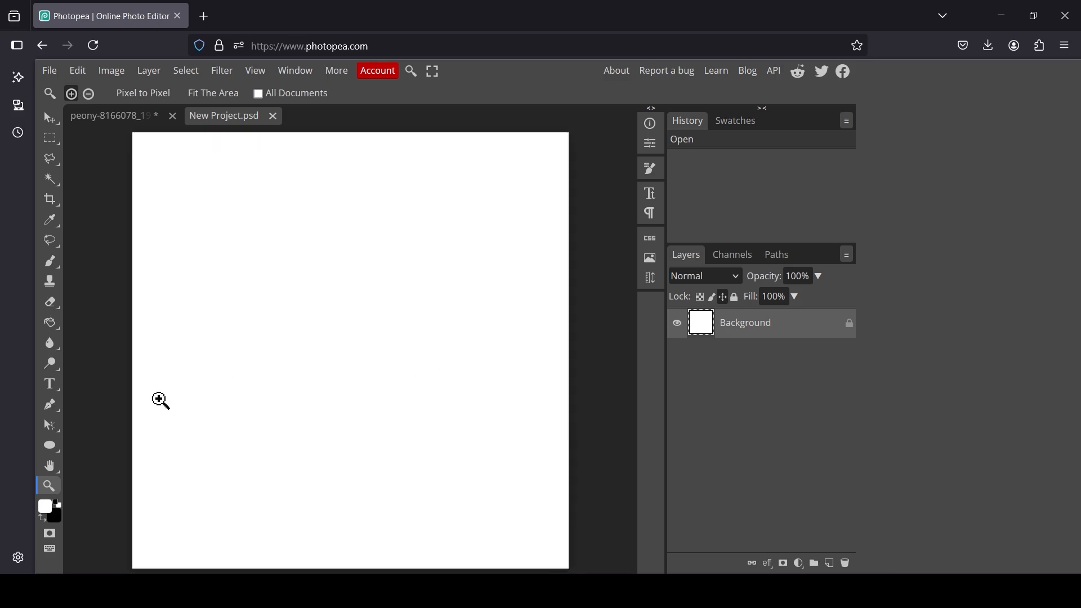
{"action": "left_click", "coordinate": [54, 451]}
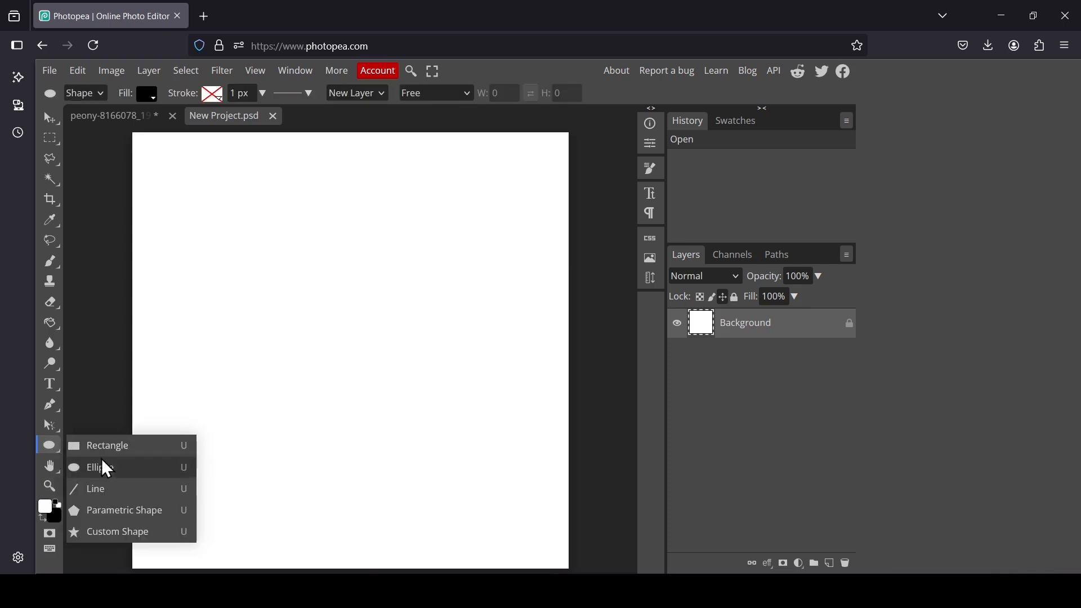
{"action": "left_click", "coordinate": [115, 468]}
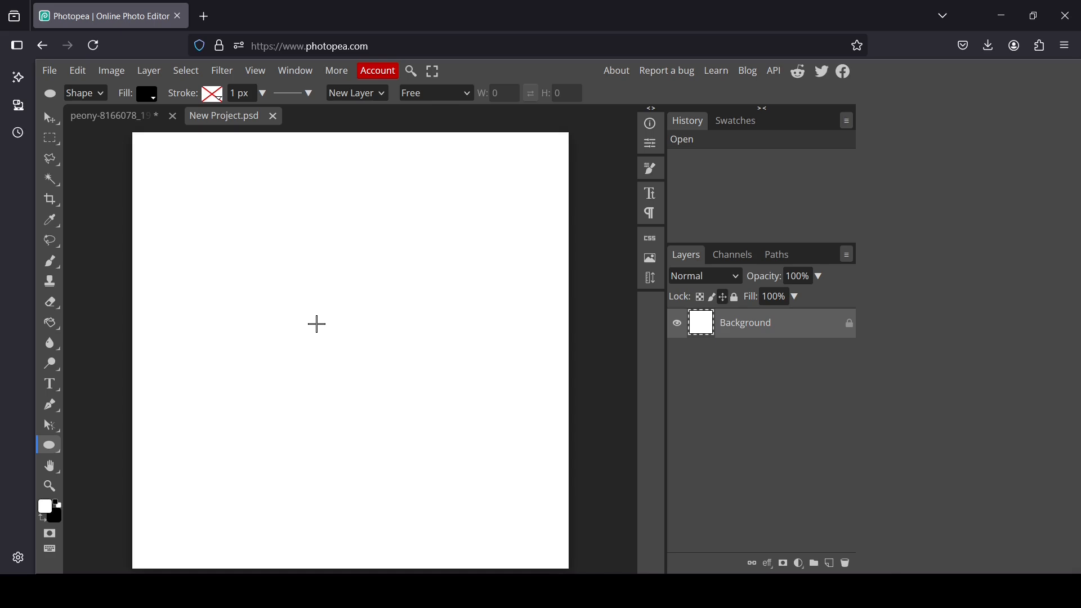
{"action": "left_click", "coordinate": [317, 325]}
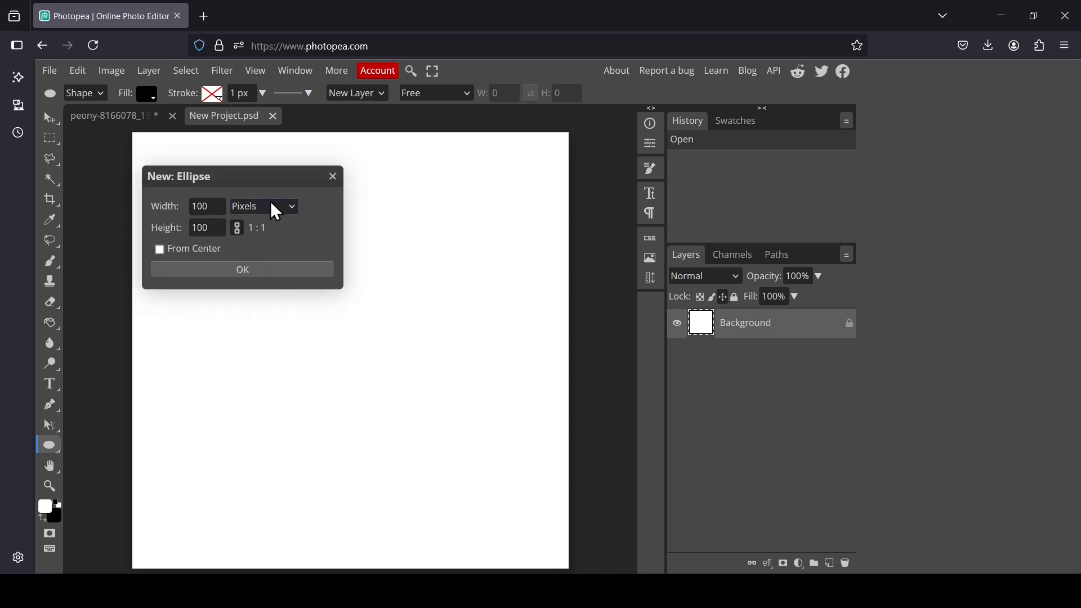
{"action": "double_click", "coordinate": [211, 213]}
{"action": "type", "text": "45"}
{"action": "left_click", "coordinate": [217, 228]}
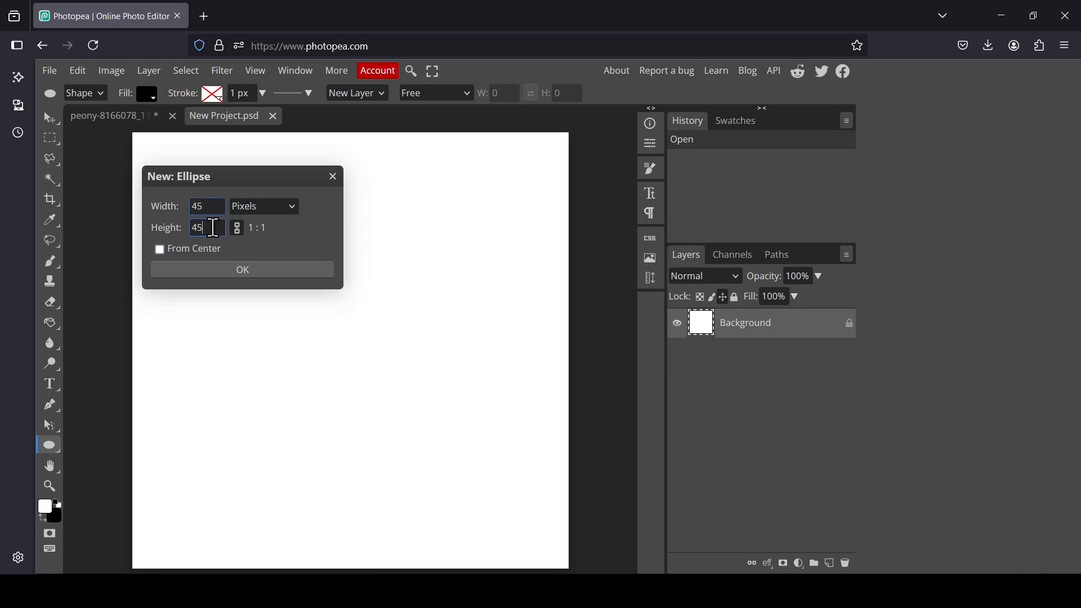
{"action": "type", "text": "45"}
{"action": "left_click", "coordinate": [308, 243]}
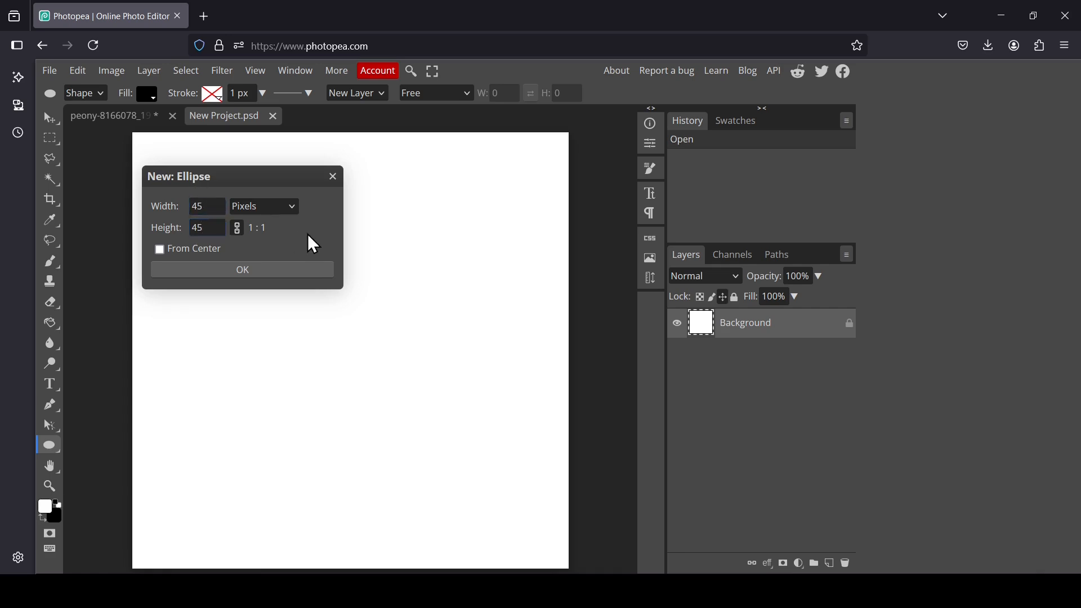
{"action": "left_click", "coordinate": [291, 272]}
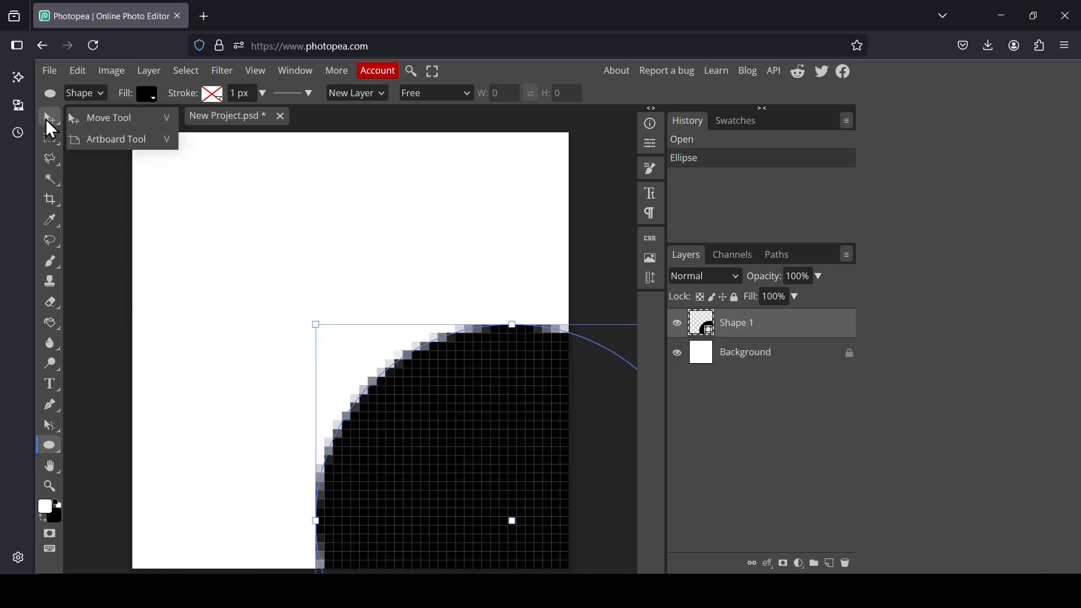
Step: Align the ellipse to the canvas, centring it horizontally and vertically
{"action": "left_click", "coordinate": [47, 120]}
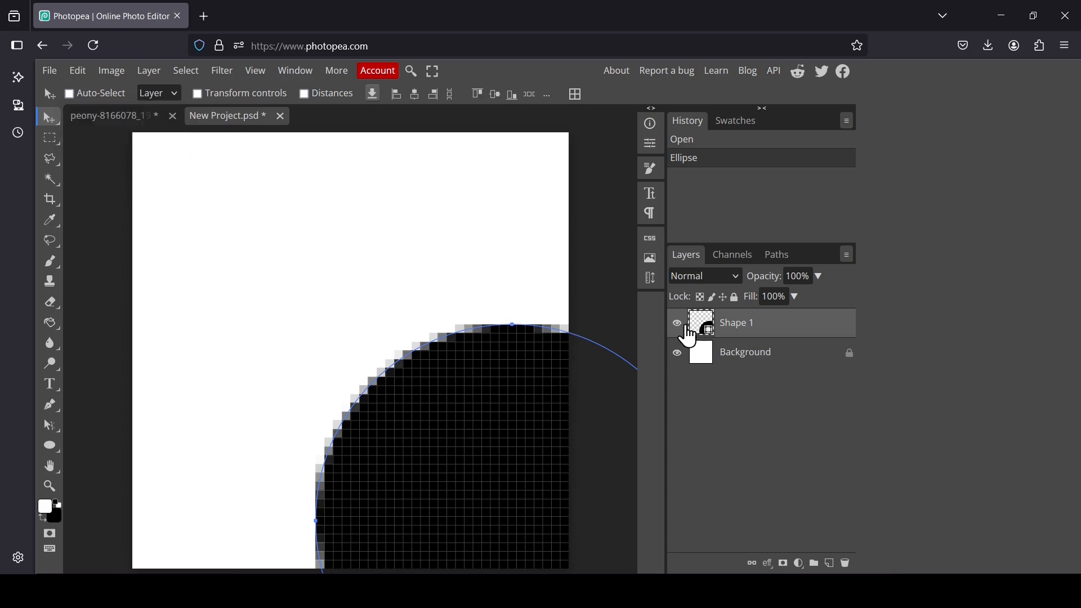
{"action": "left_click", "coordinate": [678, 323]}
{"action": "left_click", "coordinate": [677, 323]}
{"action": "mouse_move", "coordinate": [574, 97]}
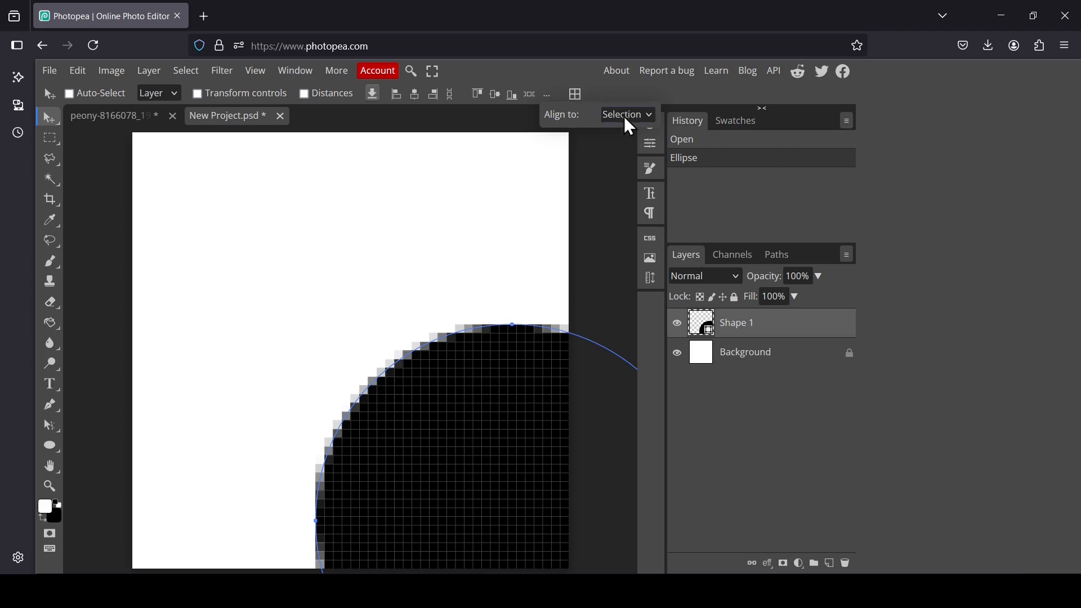
{"action": "left_click", "coordinate": [638, 112]}
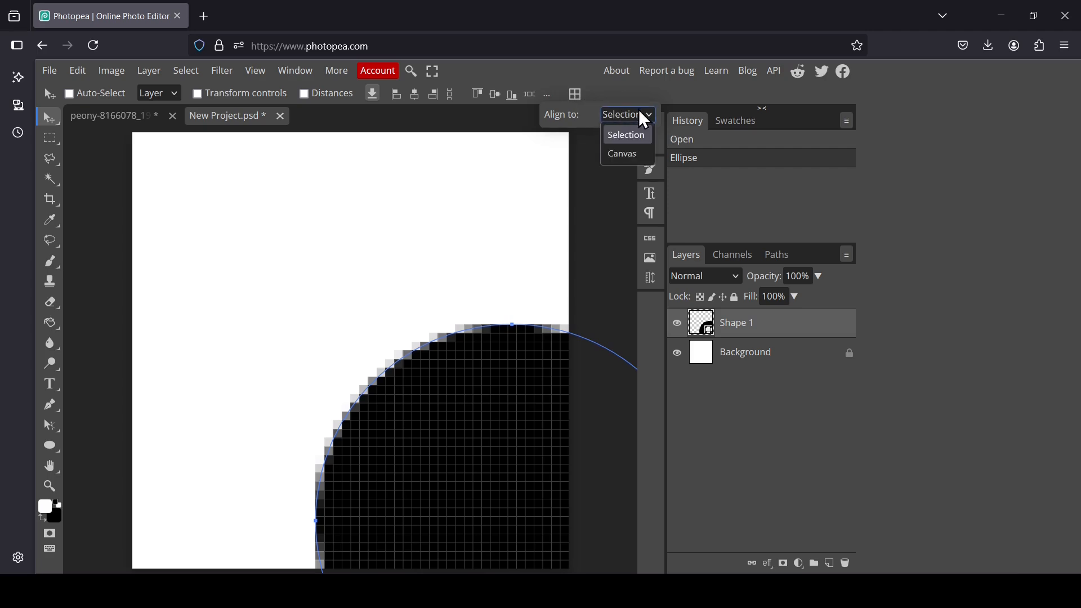
{"action": "left_click", "coordinate": [620, 154]}
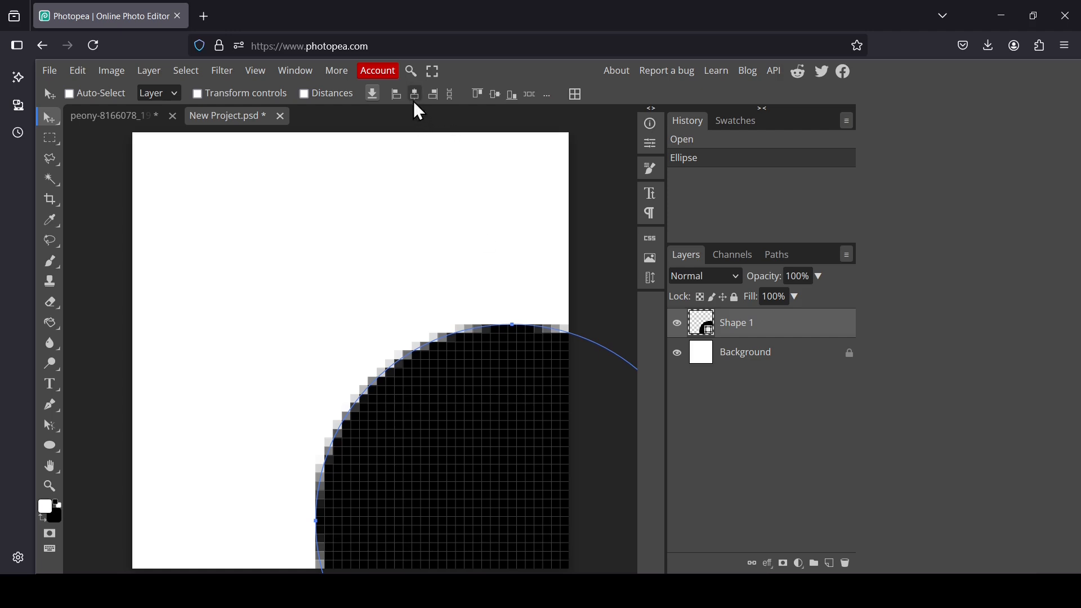
{"action": "left_click", "coordinate": [414, 99]}
{"action": "left_click", "coordinate": [495, 96]}
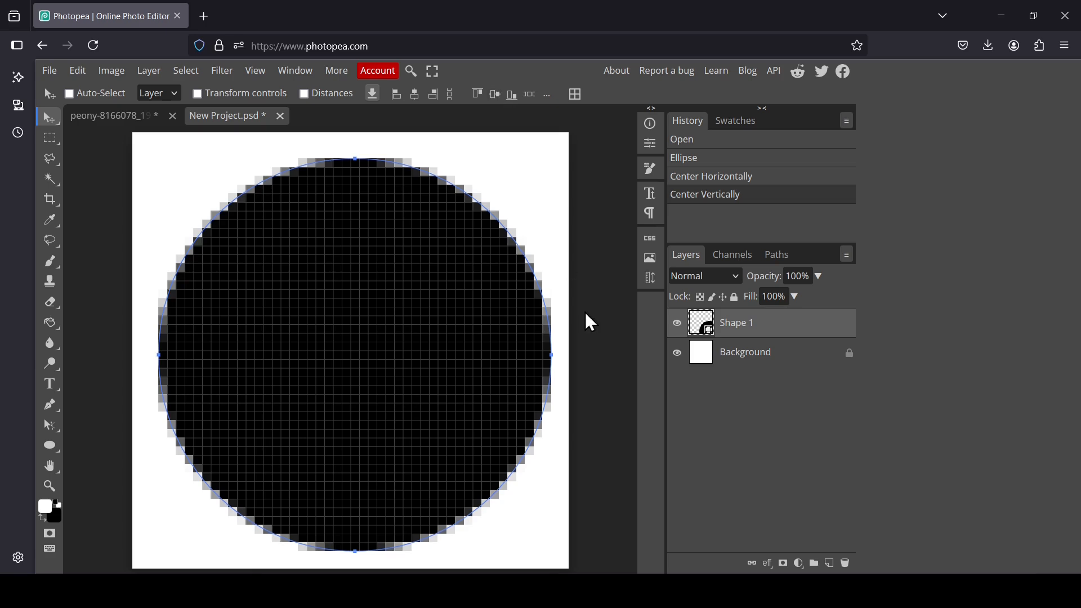
Step: Hide the white Background layer and define the black circle as a new pattern
{"action": "left_click", "coordinate": [677, 353]}
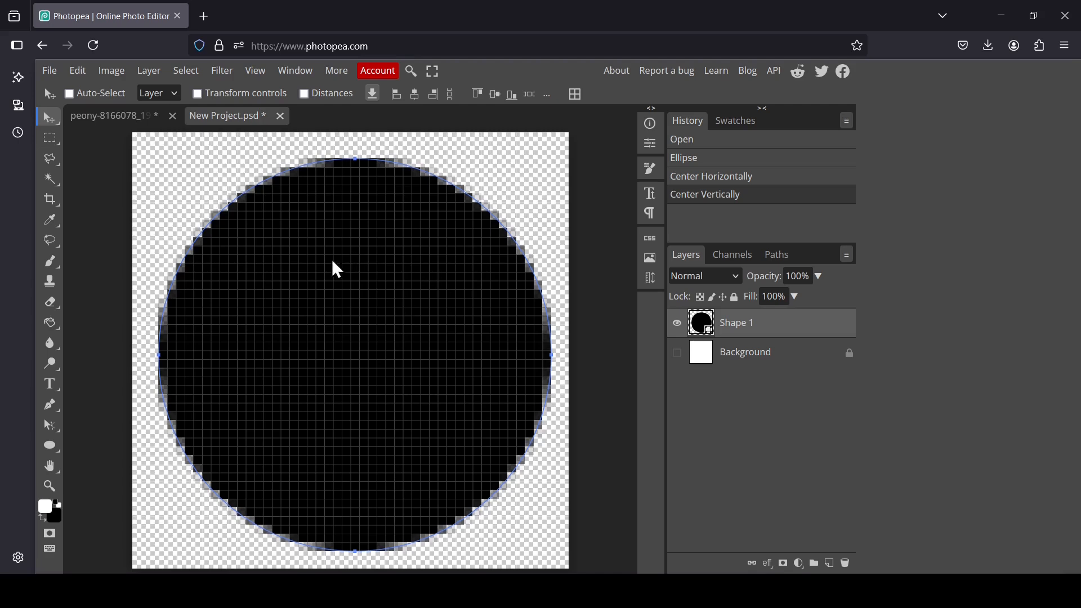
{"action": "left_click", "coordinate": [77, 72]}
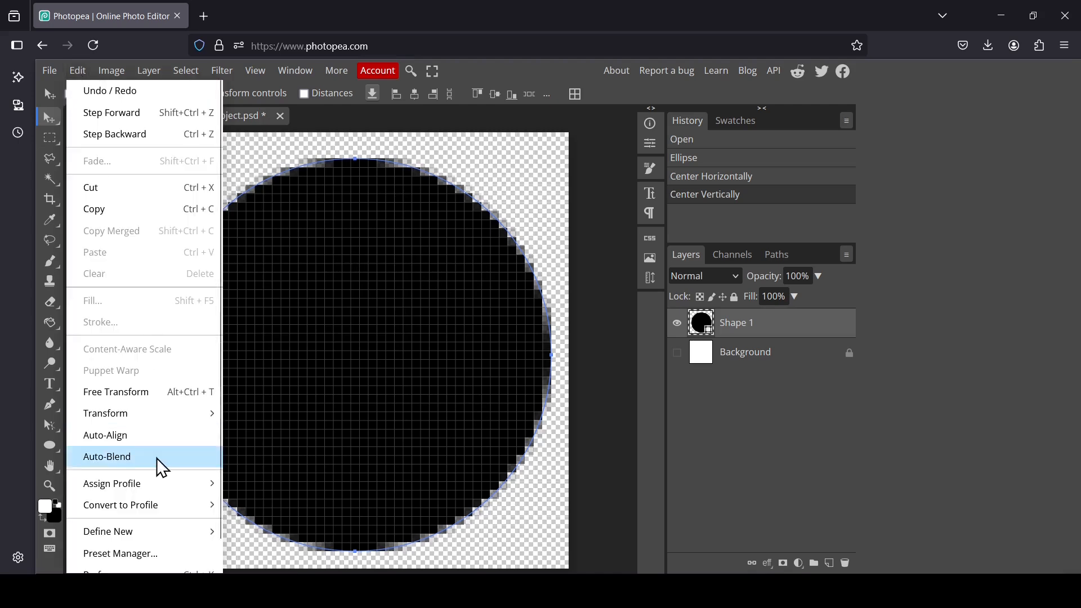
{"action": "mouse_move", "coordinate": [168, 531]}
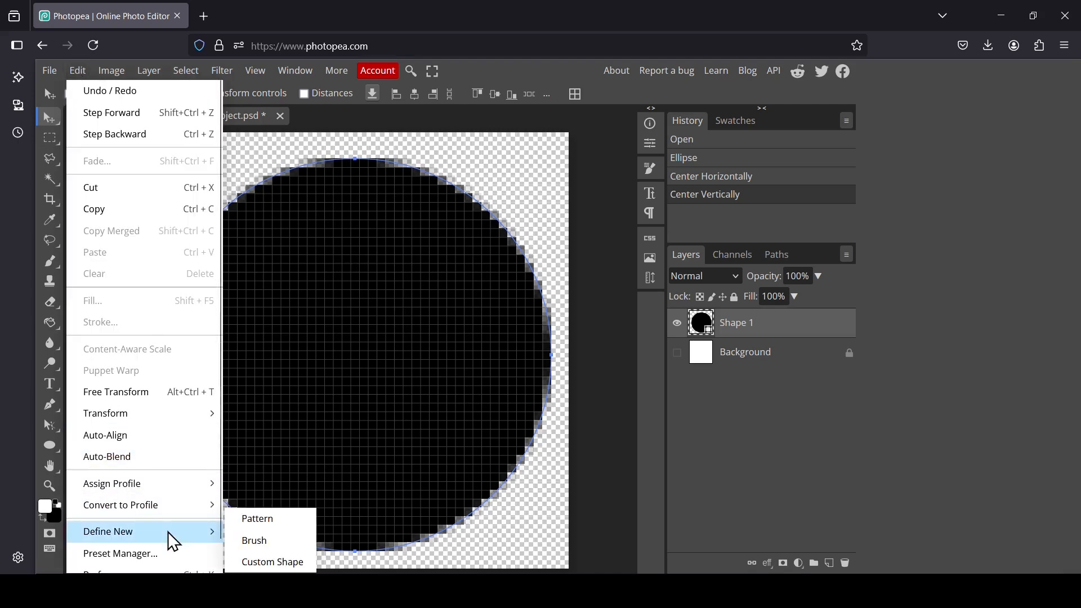
{"action": "left_click", "coordinate": [273, 528]}
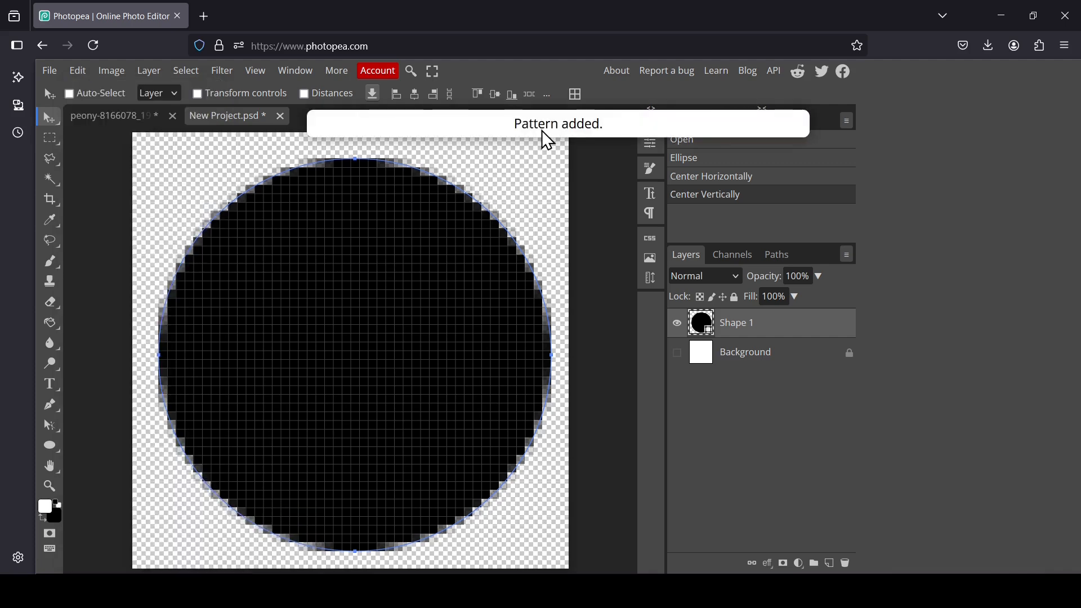
Step: Add a Pattern Fill layer above the mosaic layer in the peony image, using the black circle pattern
{"action": "left_click", "coordinate": [106, 122]}
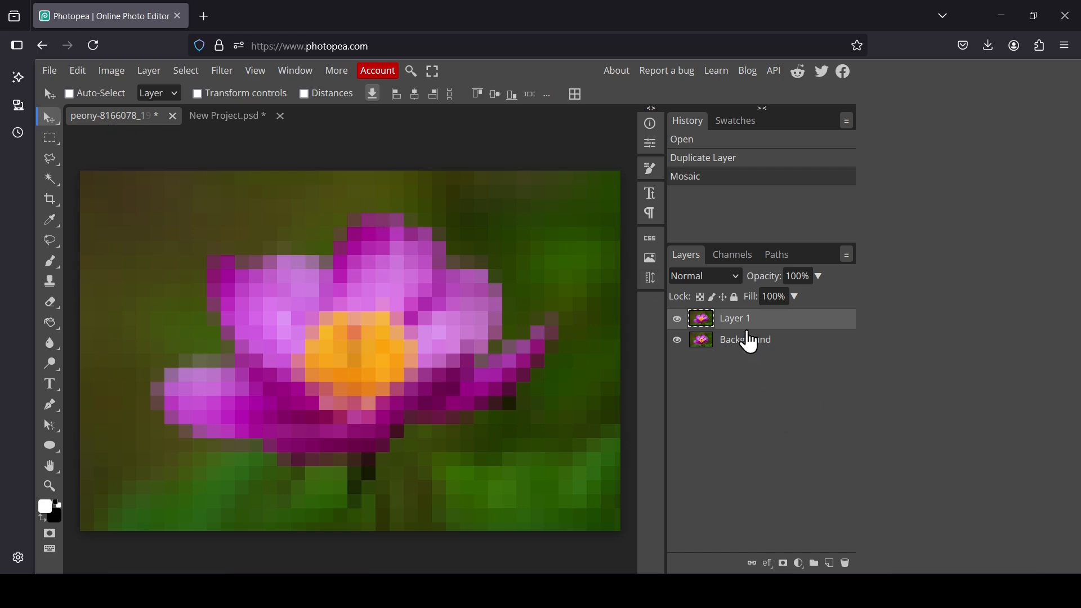
{"action": "left_click", "coordinate": [798, 563]}
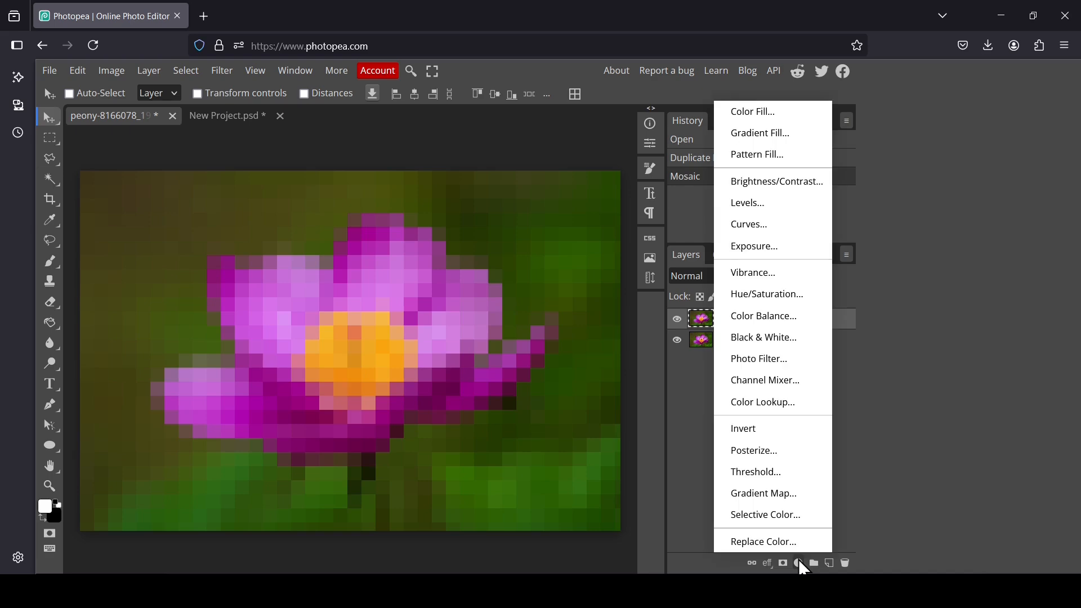
{"action": "left_click", "coordinate": [776, 161]}
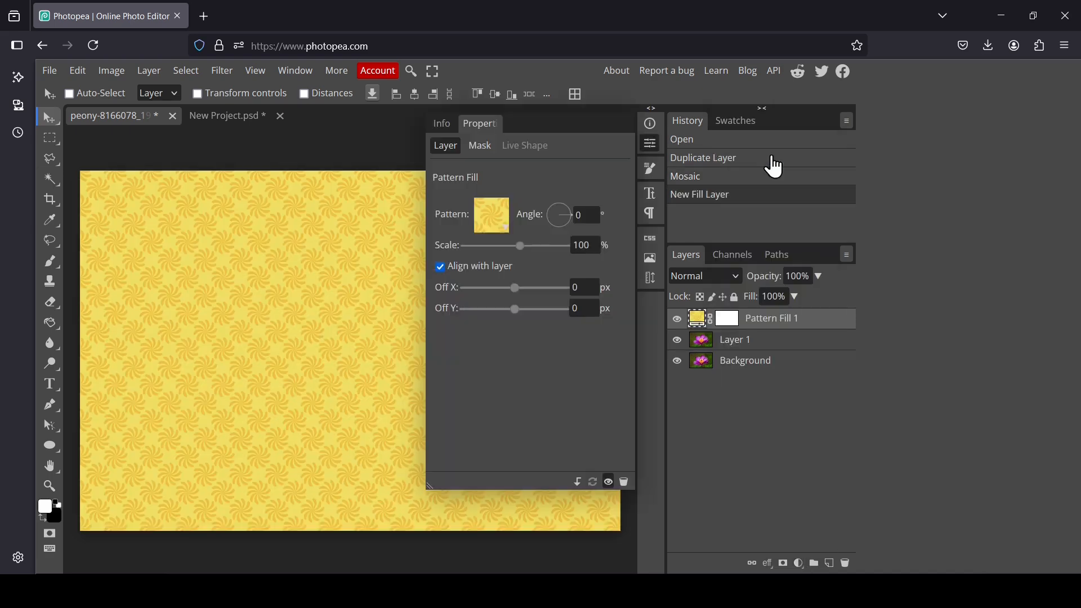
{"action": "left_click", "coordinate": [500, 221]}
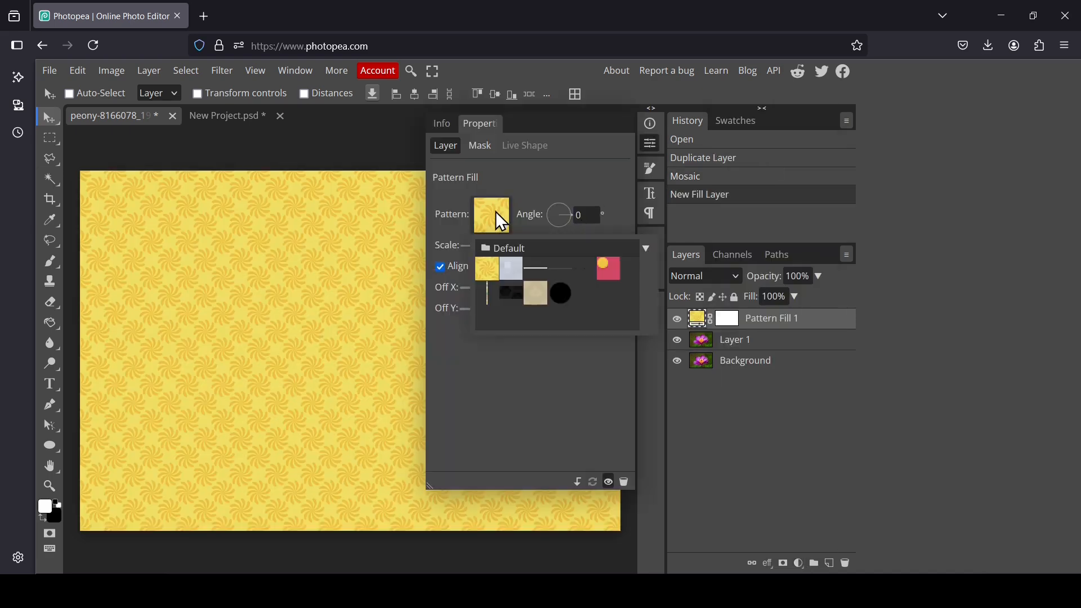
{"action": "left_click", "coordinate": [564, 301]}
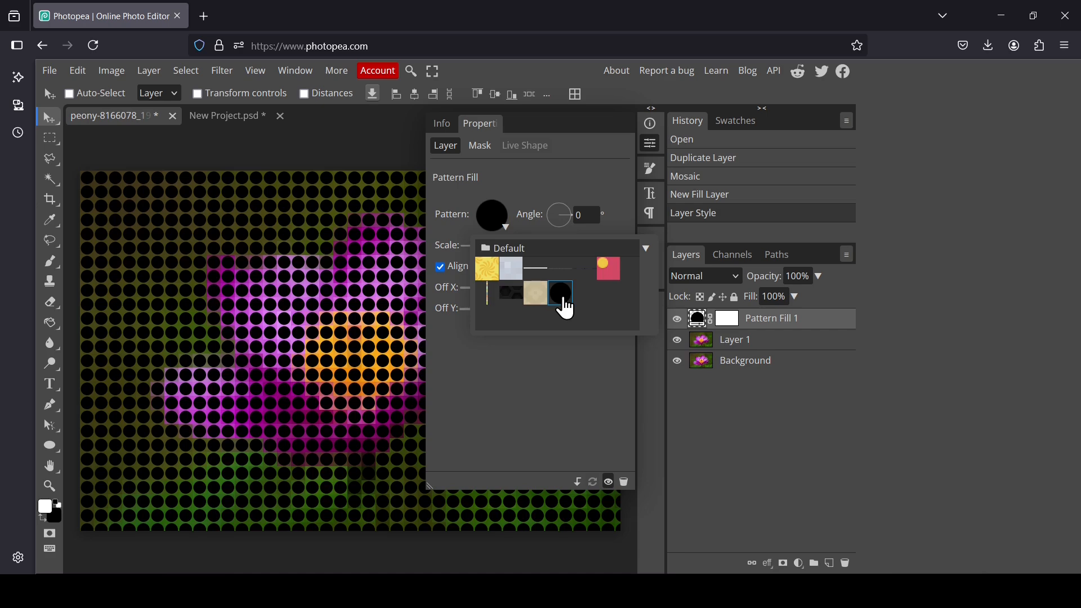
{"action": "left_click", "coordinate": [596, 180]}
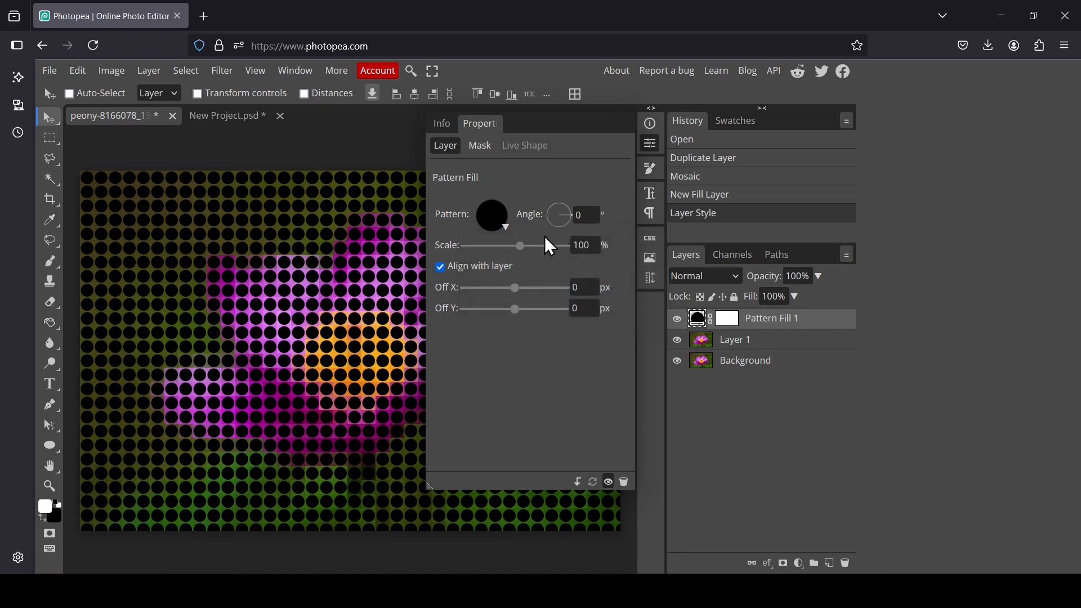
Step: Try a pattern fill scale of 94%, set the scale back to 100%, and close the fill's properties
{"action": "left_click", "coordinate": [574, 246]}
{"action": "mouse_move", "coordinate": [522, 250]}
{"action": "left_mouse_down"}
{"action": "mouse_move", "coordinate": [536, 258]}
{"action": "mouse_move", "coordinate": [519, 248]}
{"action": "left_mouse_up"}
{"action": "double_click", "coordinate": [590, 243]}
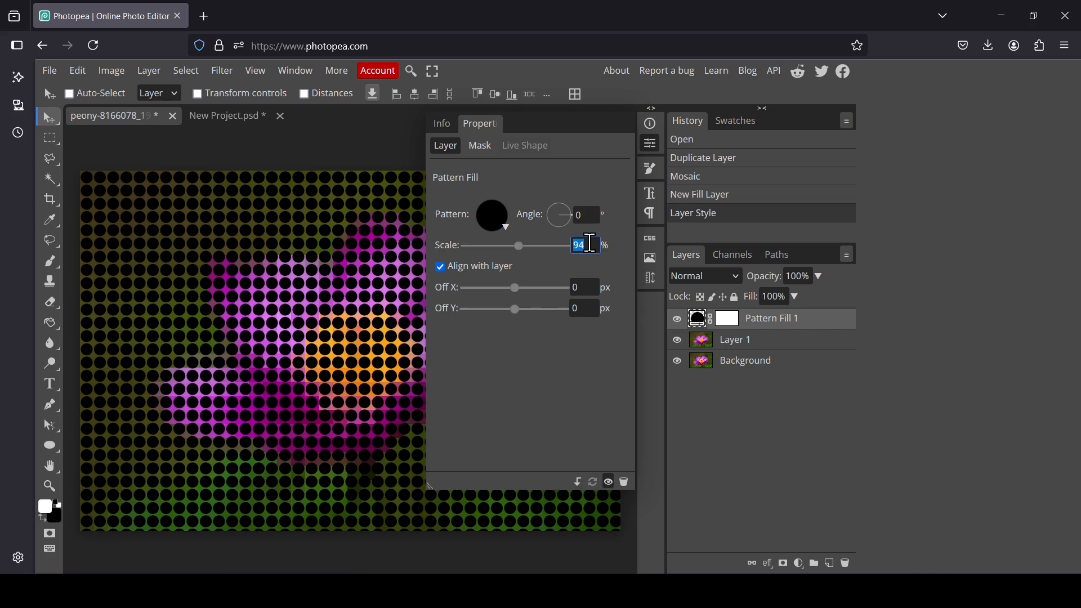
{"action": "type", "text": "100"}
{"action": "key", "text": "Return"}
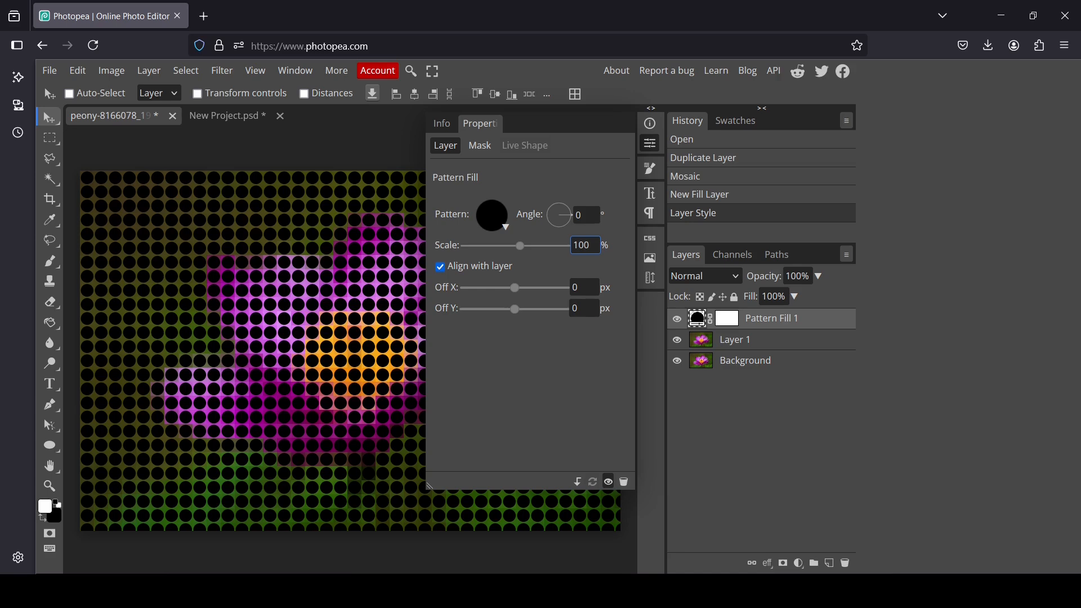
{"action": "left_click", "coordinate": [650, 142]}
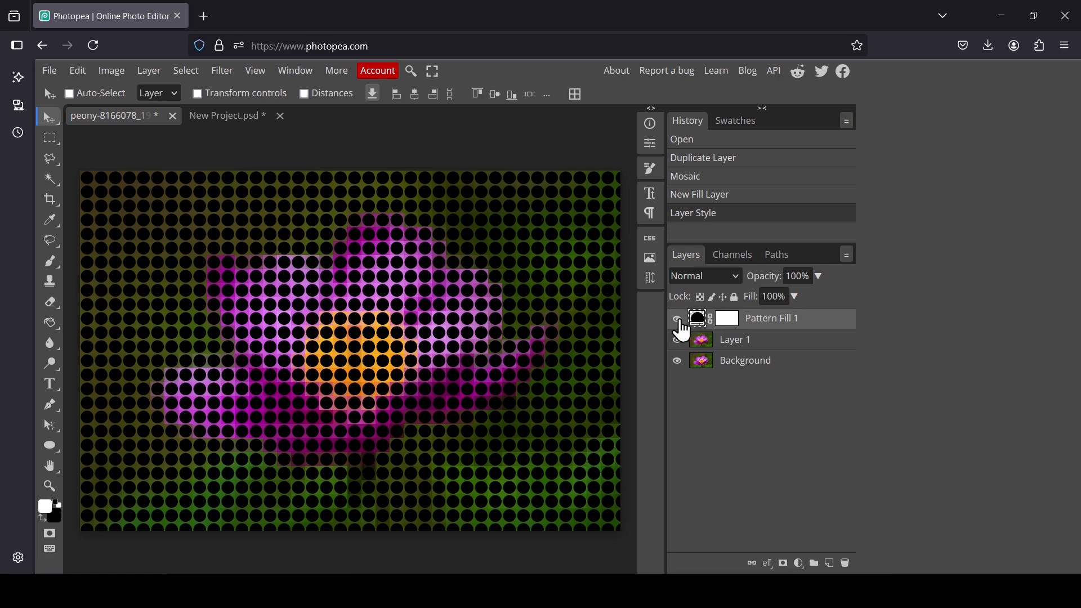
Step: Load the circles of the Pattern Fill 1 layer as a pixel selection
{"action": "left_click", "coordinate": [727, 322]}
{"action": "left_click", "coordinate": [699, 321]}
{"action": "right_click", "coordinate": [699, 325]}
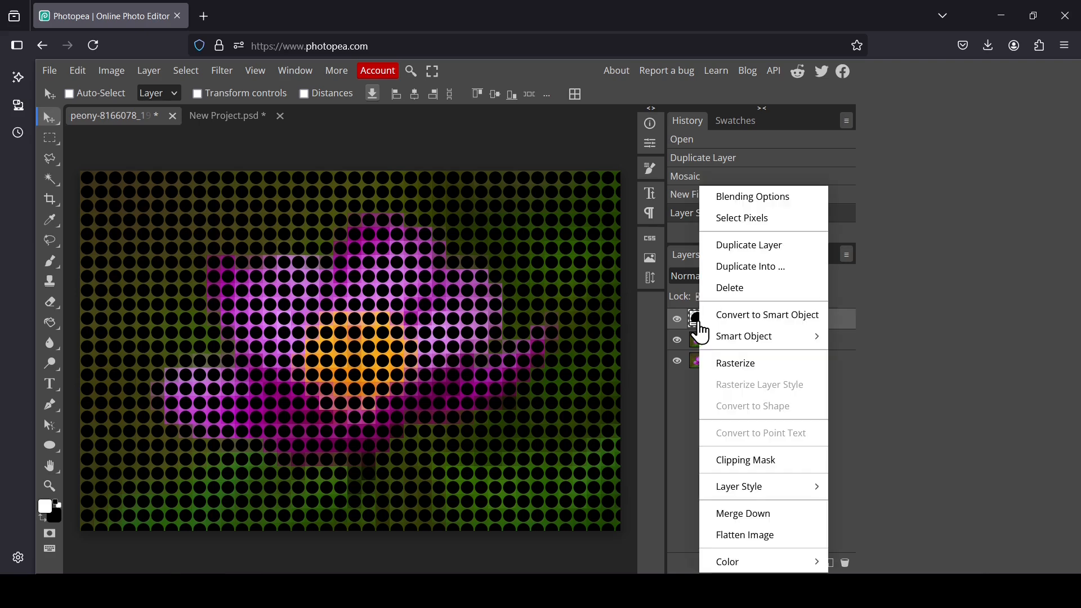
{"action": "left_click", "coordinate": [774, 221]}
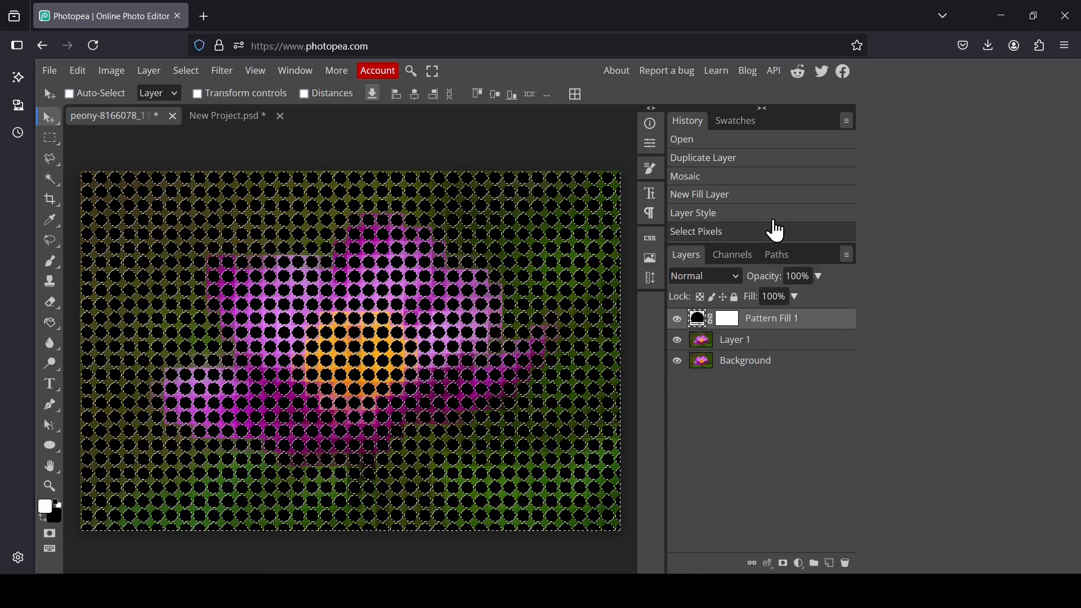
Step: Hide the Pattern Fill 1 layer and add a raster mask to Layer 1 from the circle selection
{"action": "left_click", "coordinate": [679, 322]}
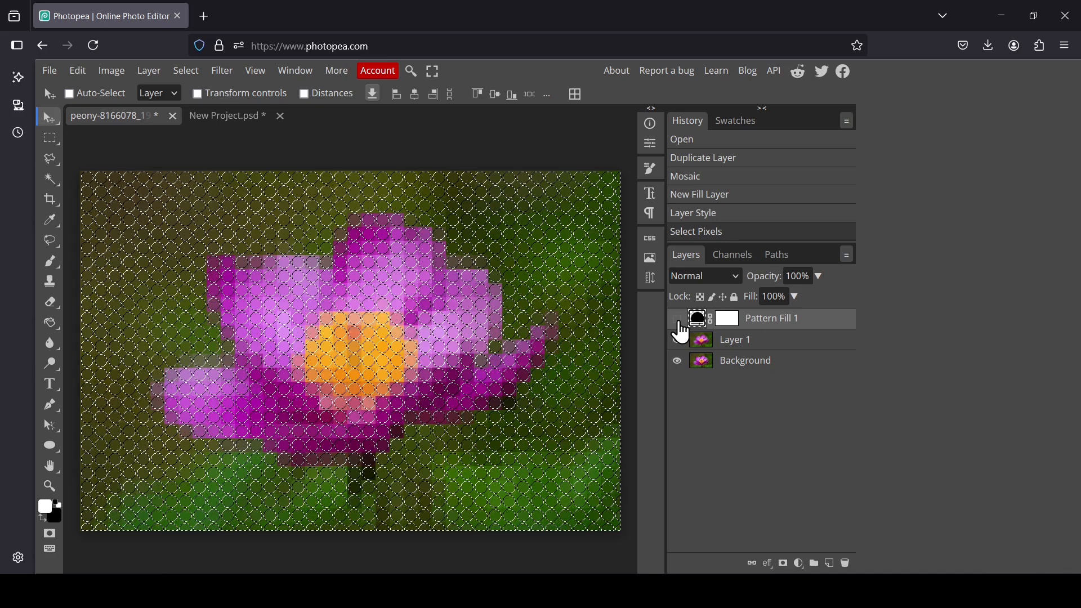
{"action": "left_click", "coordinate": [704, 354]}
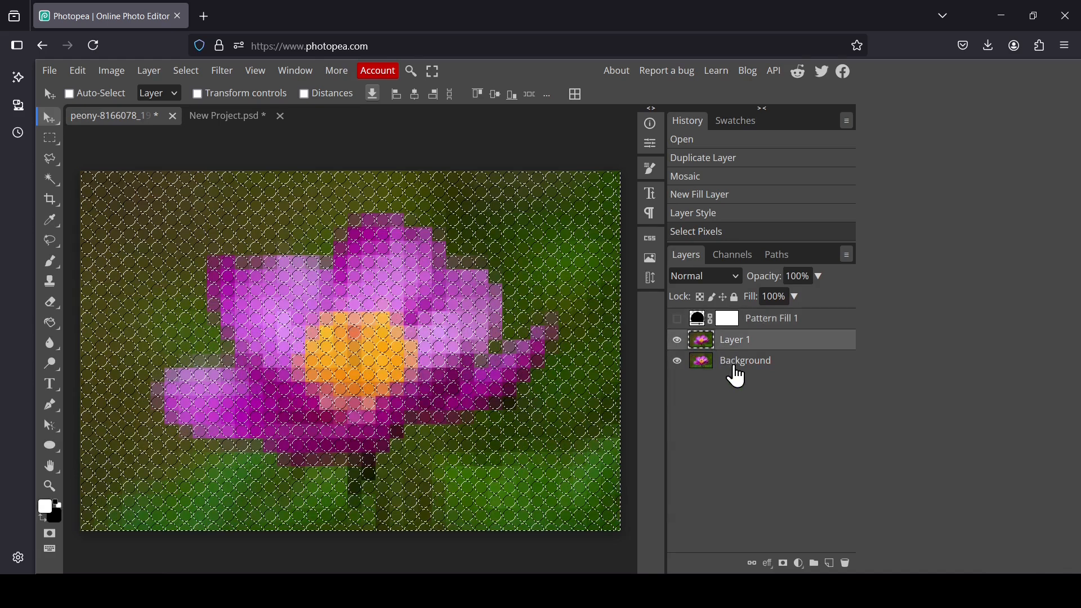
{"action": "left_click", "coordinate": [785, 565]}
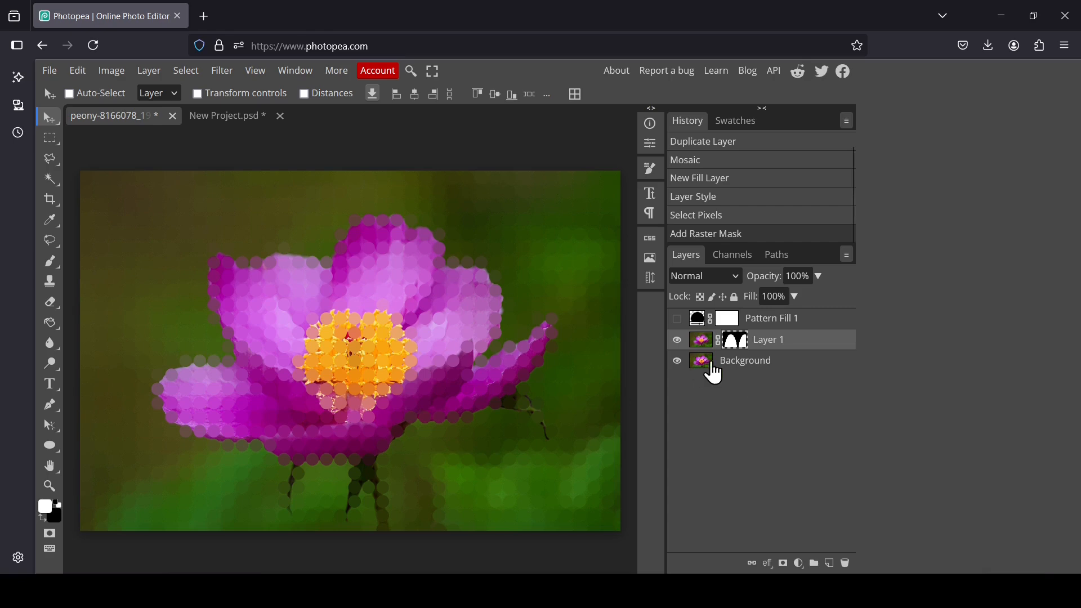
Step: Hide the Background layer, keeping the masked Layer 1 visible and selected
{"action": "left_click", "coordinate": [677, 340]}
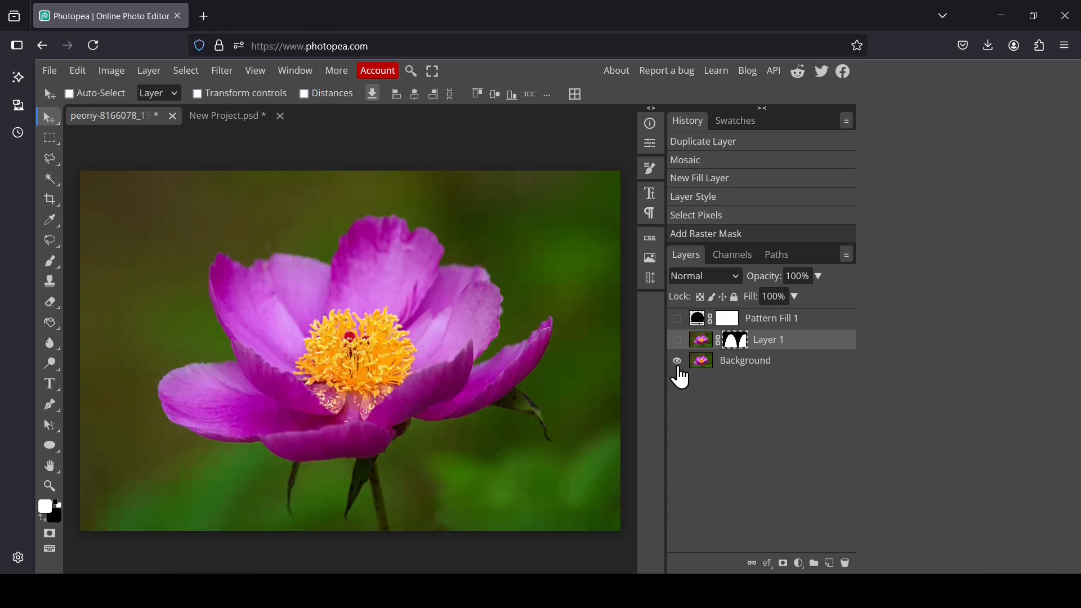
{"action": "left_click", "coordinate": [701, 362]}
{"action": "left_click", "coordinate": [677, 361]}
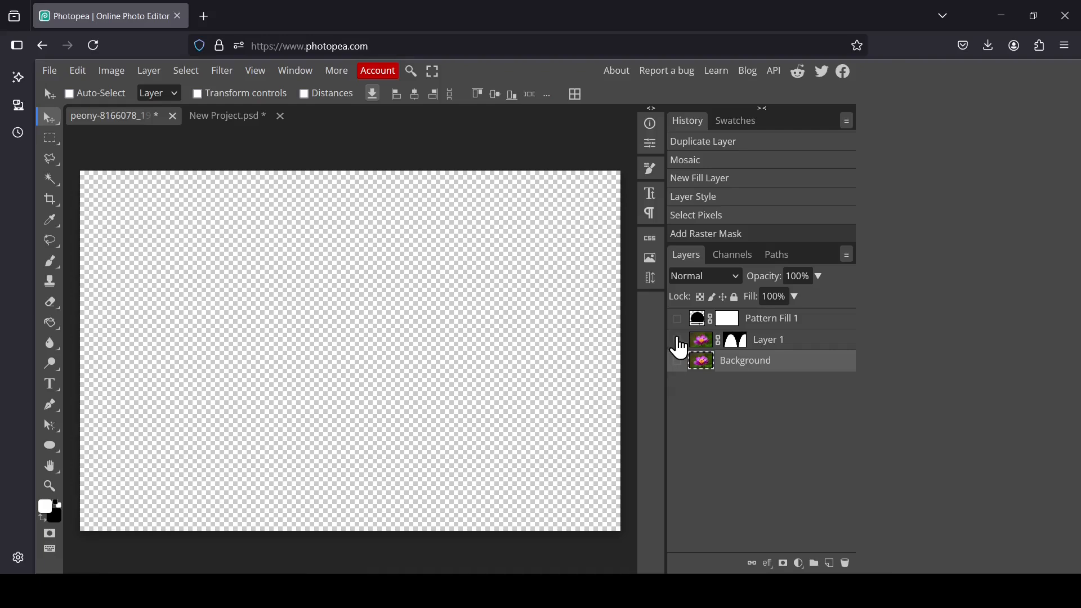
{"action": "left_click", "coordinate": [678, 340]}
{"action": "left_click", "coordinate": [702, 341]}
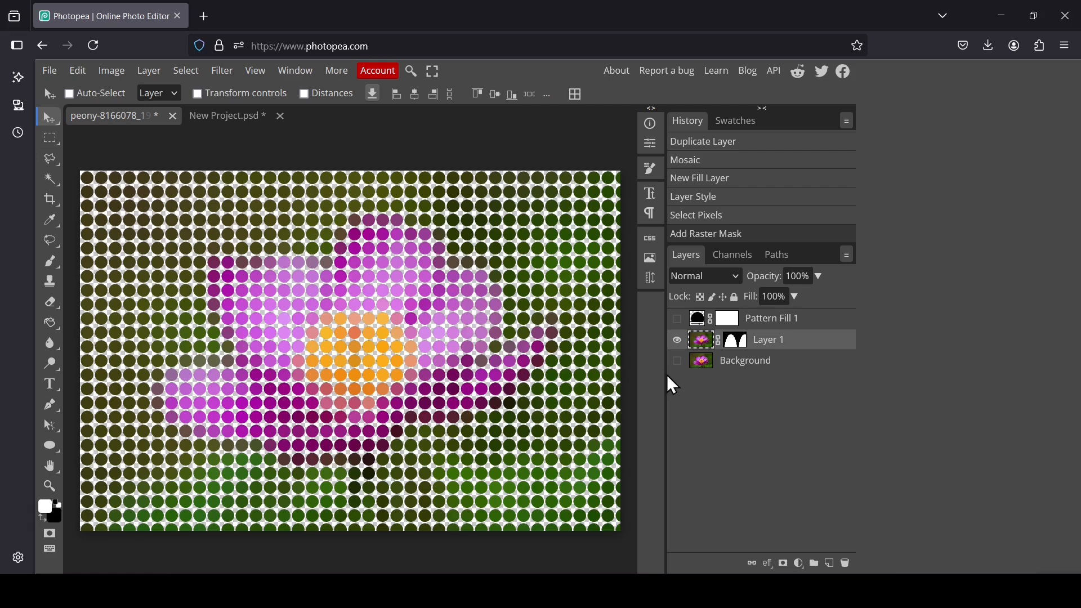
Step: Add a new layer directly beneath Layer 1 and fill it with white, replacing that fill with black
{"action": "left_click", "coordinate": [830, 564]}
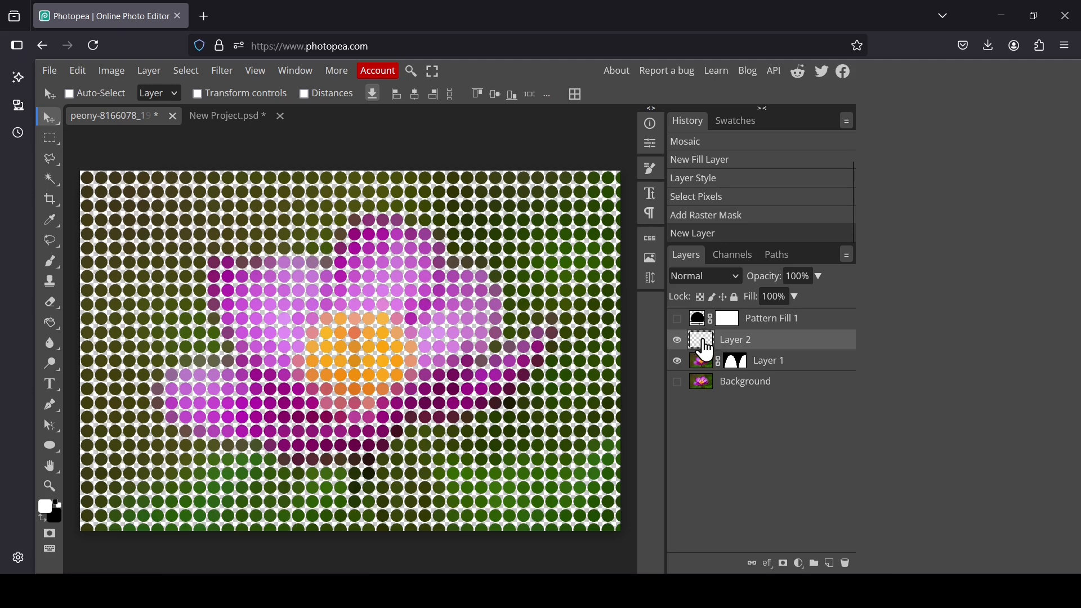
{"action": "left_click_drag", "start_coordinate": [701, 341], "coordinate": [705, 367]}
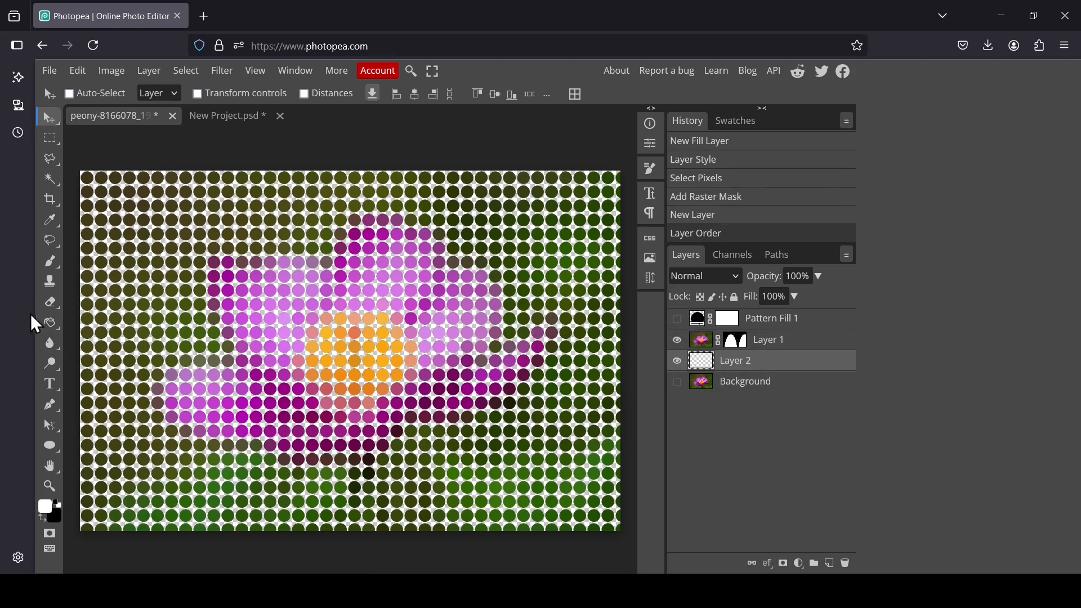
{"action": "left_click", "coordinate": [49, 322]}
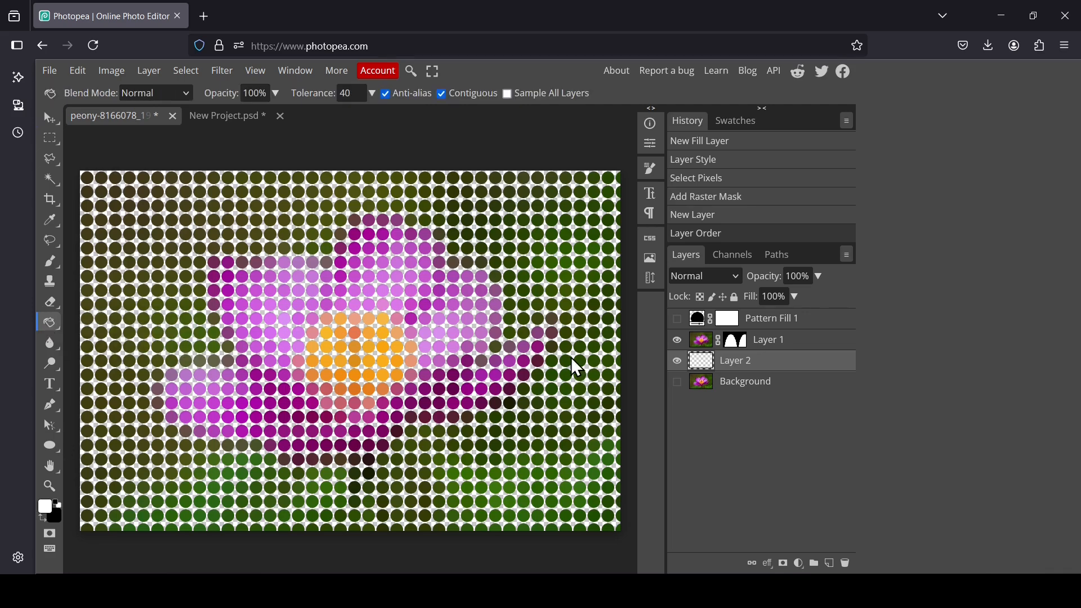
{"action": "left_click", "coordinate": [411, 386]}
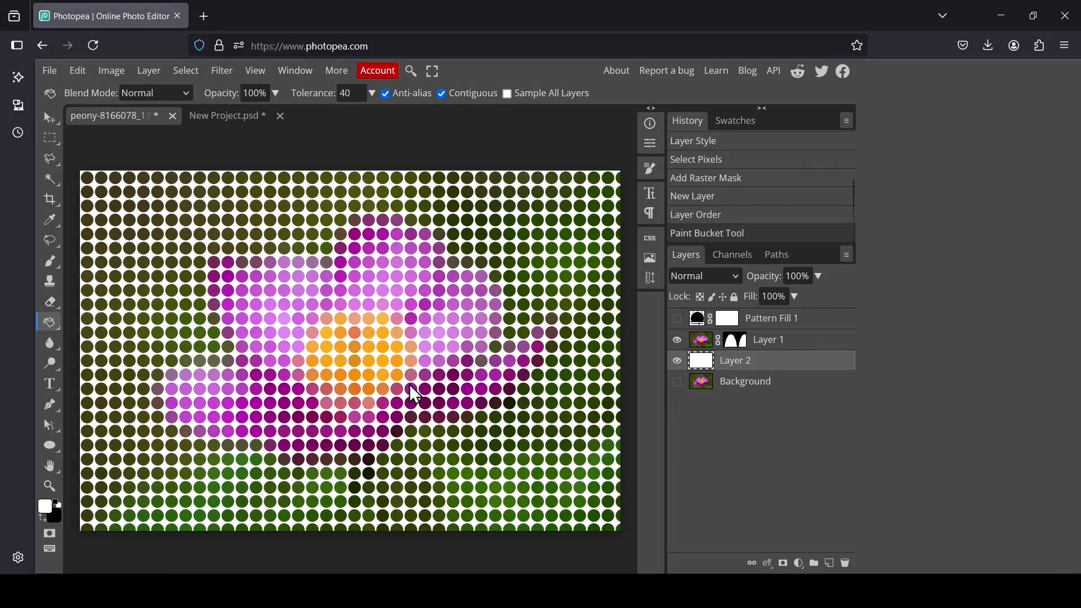
{"action": "left_click", "coordinate": [43, 516]}
{"action": "left_click", "coordinate": [379, 360]}
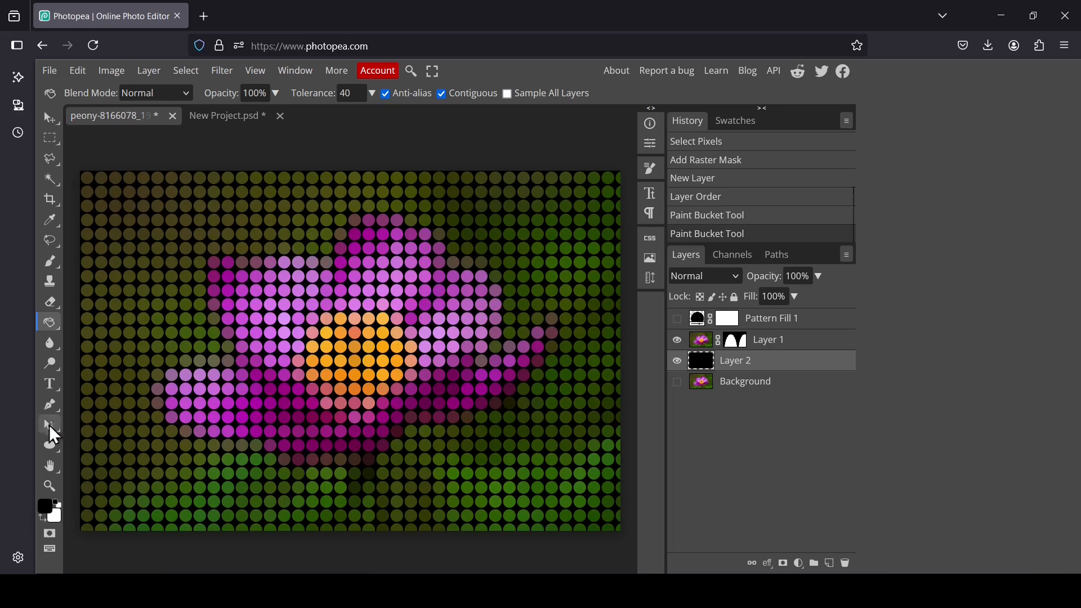
Step: Examine the coloured dots up close around the flower's centre and upper petals
{"action": "left_click", "coordinate": [50, 484]}
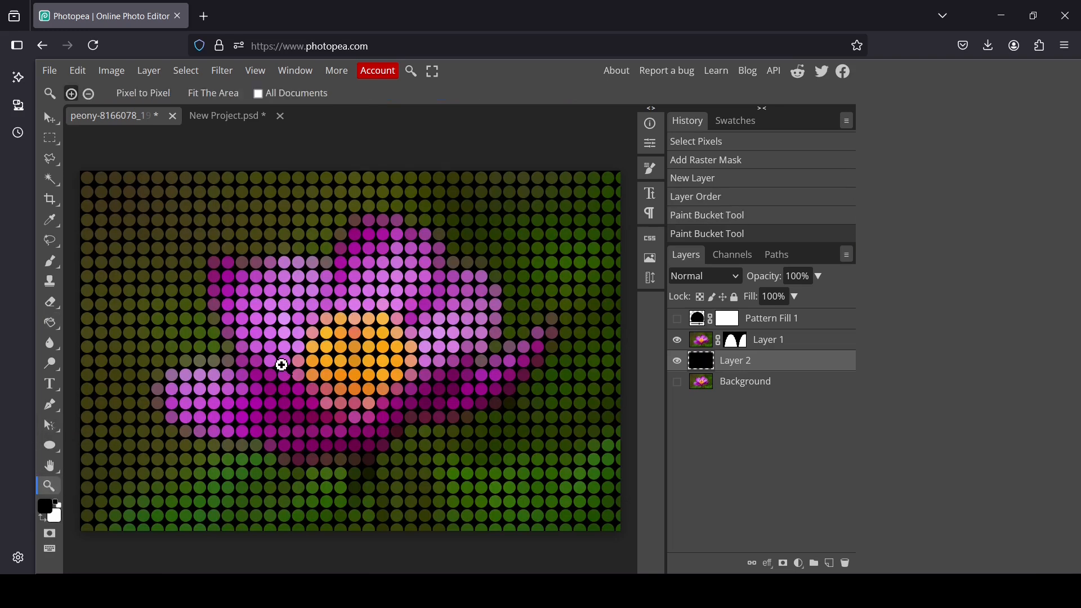
{"action": "left_click_drag", "start_coordinate": [281, 365], "coordinate": [281, 364]}
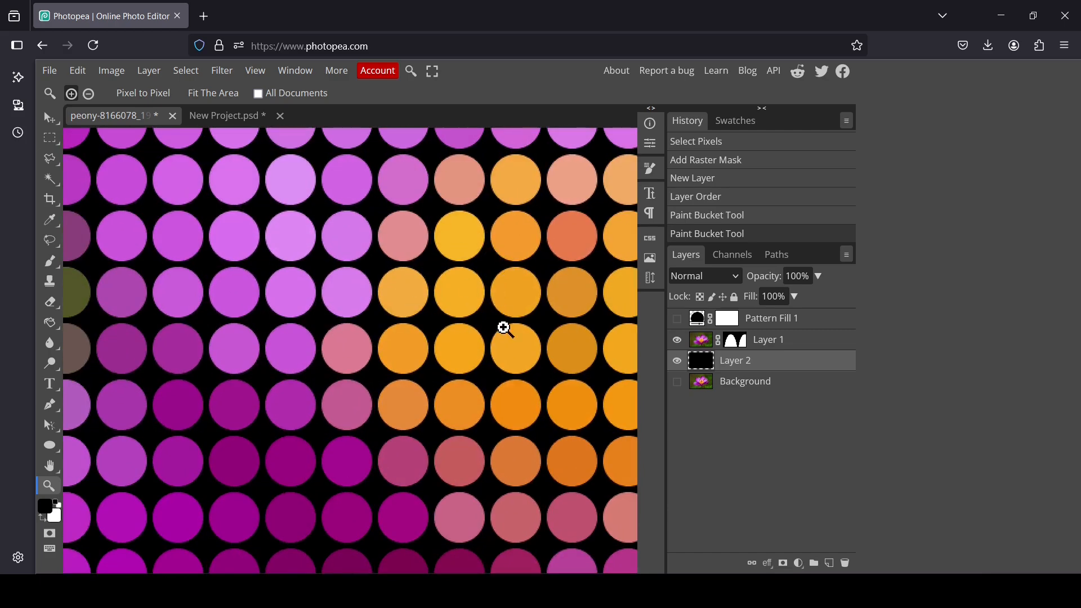
{"action": "right_click", "coordinate": [504, 328]}
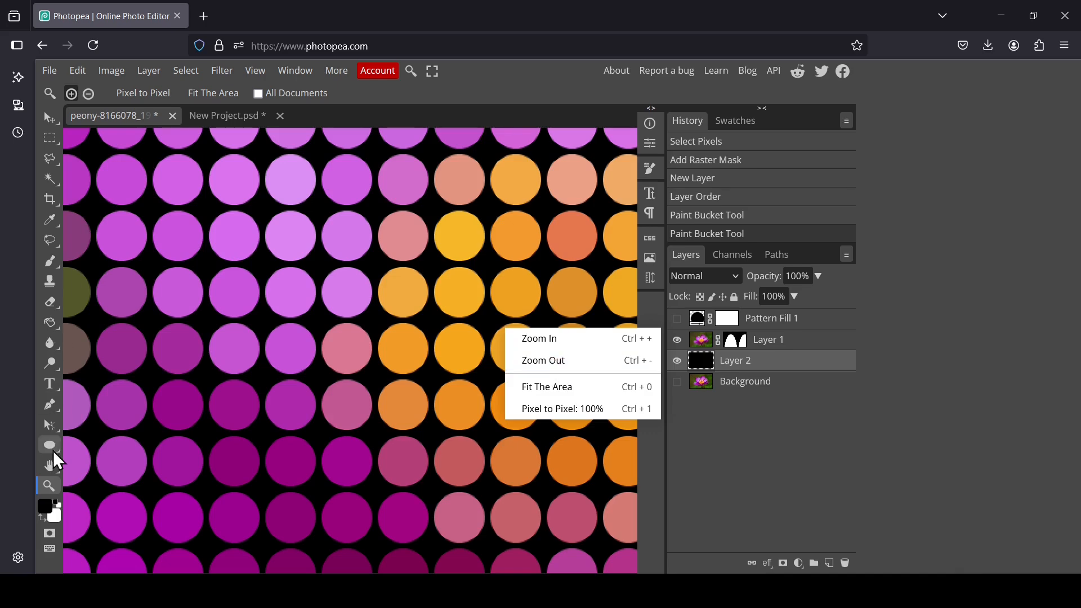
{"action": "right_click", "coordinate": [57, 472]}
{"action": "left_click", "coordinate": [107, 466]}
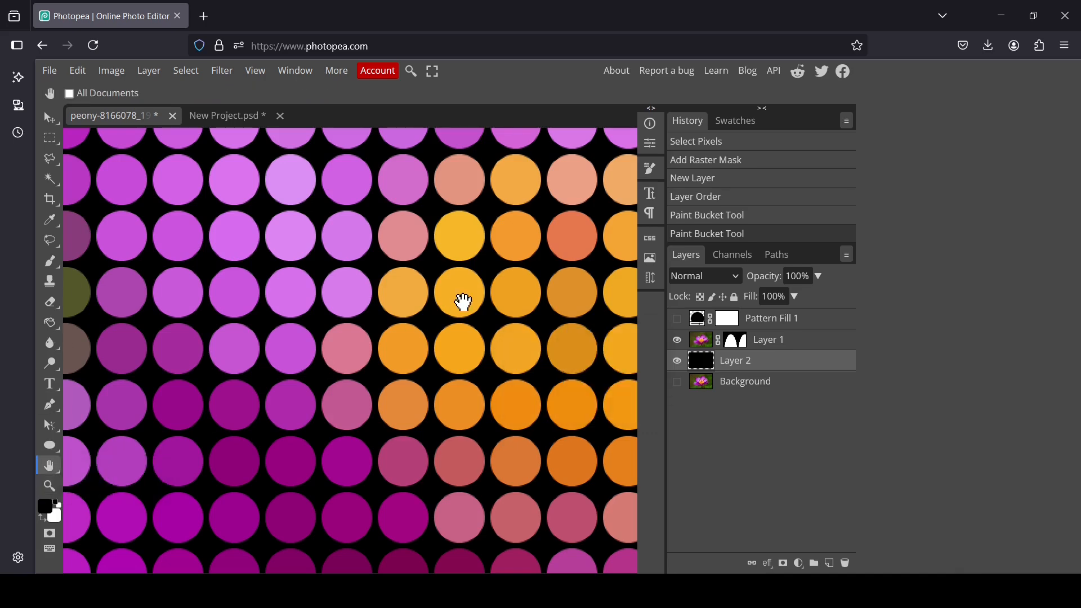
{"action": "left_click_drag", "start_coordinate": [458, 299], "coordinate": [248, 394]}
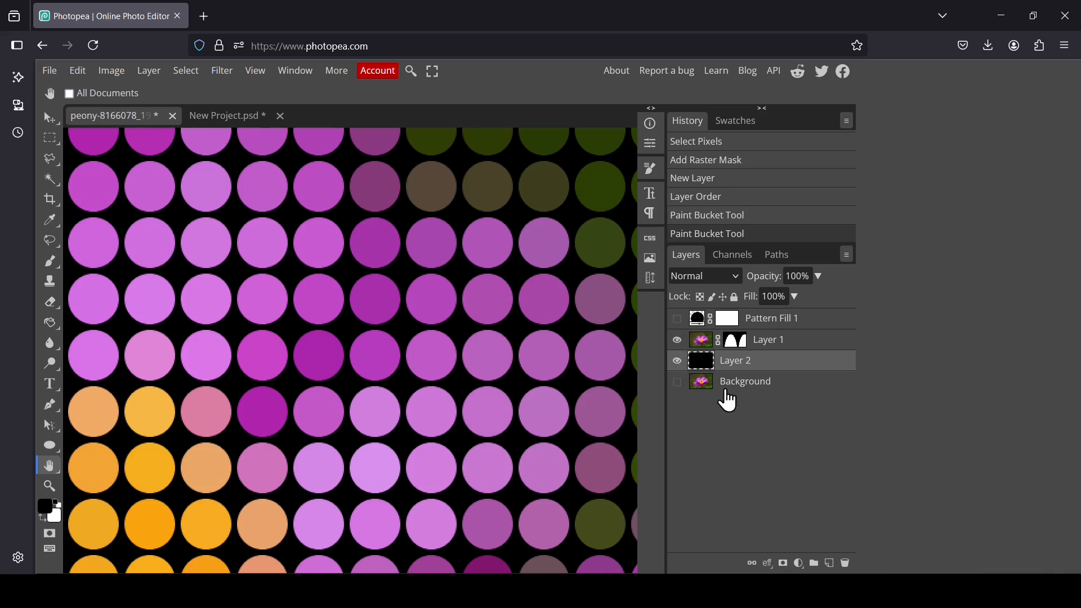
Step: Move the Background layer above Layer 1, show it briefly to compare the original photo with the dots, and hide it again
{"action": "left_click_drag", "start_coordinate": [724, 394], "coordinate": [732, 342]}
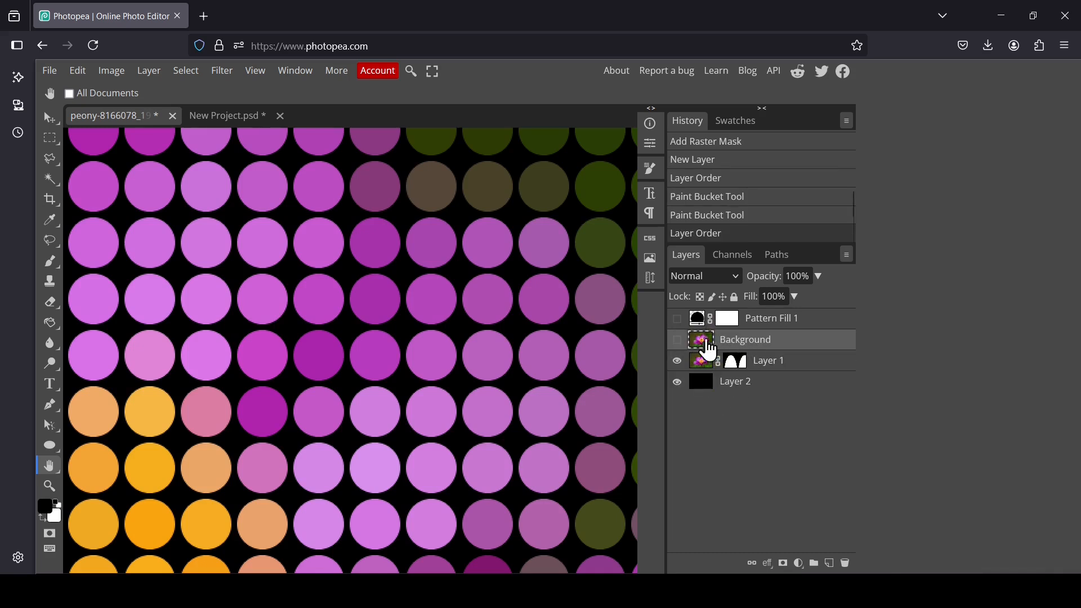
{"action": "left_click", "coordinate": [678, 341]}
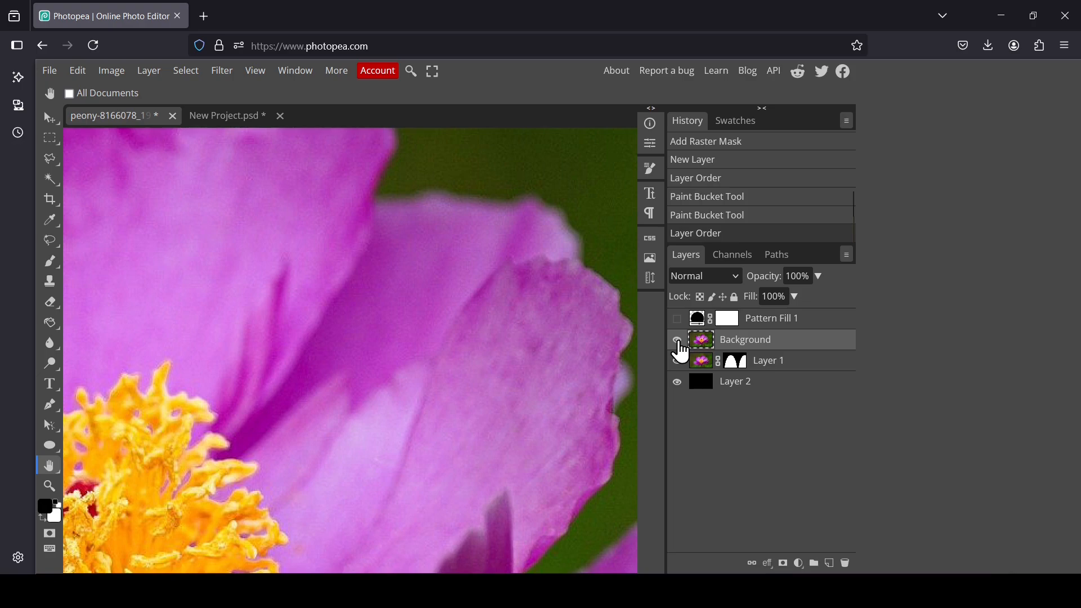
{"action": "left_click", "coordinate": [678, 341]}
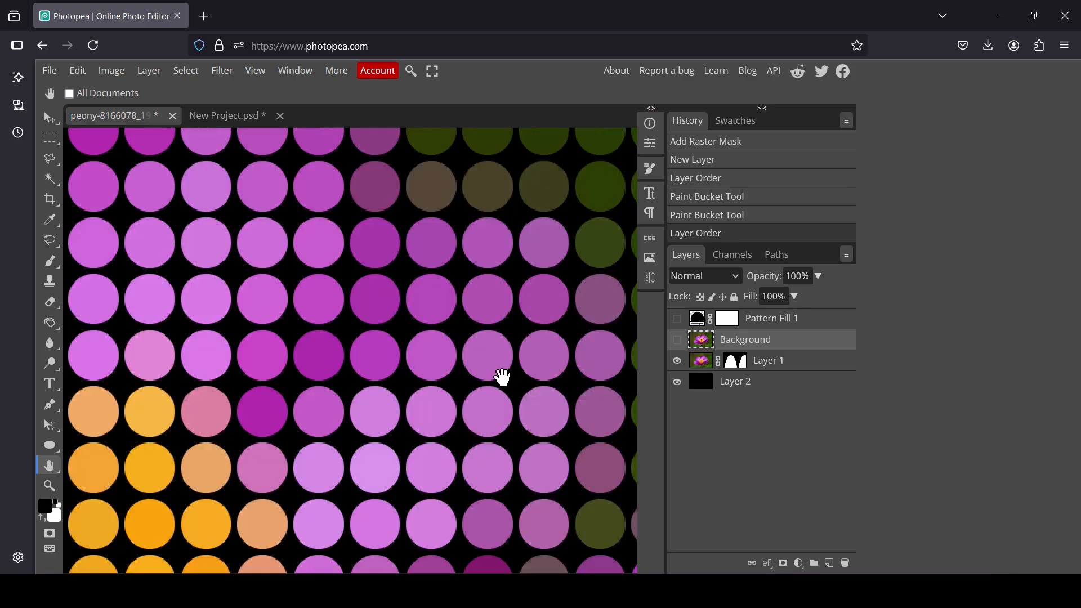
Step: Inspect the dots around the flower's centre, fit the whole image in view and select Layer 1
{"action": "mouse_move", "coordinate": [501, 377]}
{"action": "left_mouse_down"}
{"action": "mouse_move", "coordinate": [316, 492]}
{"action": "mouse_move", "coordinate": [160, 514]}
{"action": "mouse_move", "coordinate": [207, 462]}
{"action": "mouse_move", "coordinate": [516, 385]}
{"action": "left_mouse_up"}
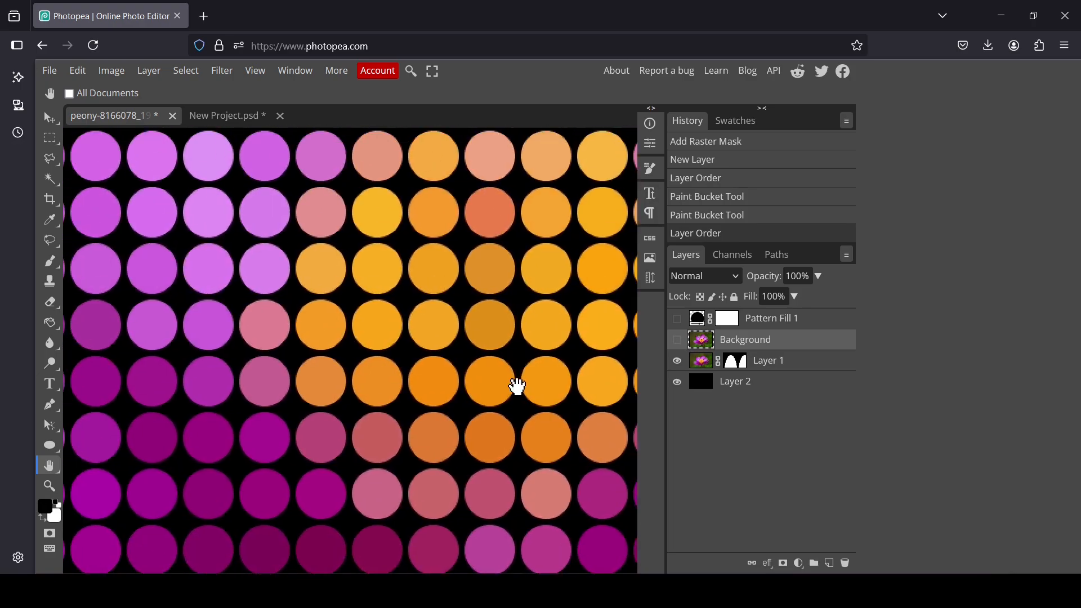
{"action": "left_click_drag", "start_coordinate": [244, 366], "coordinate": [333, 404]}
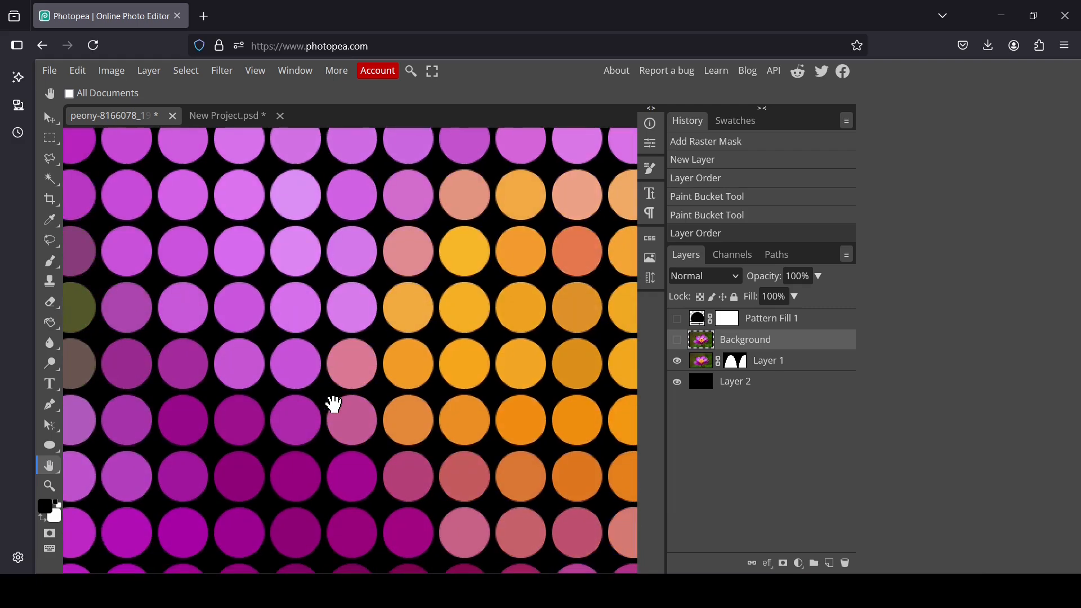
{"action": "left_click", "coordinate": [50, 485]}
{"action": "right_click", "coordinate": [368, 358]}
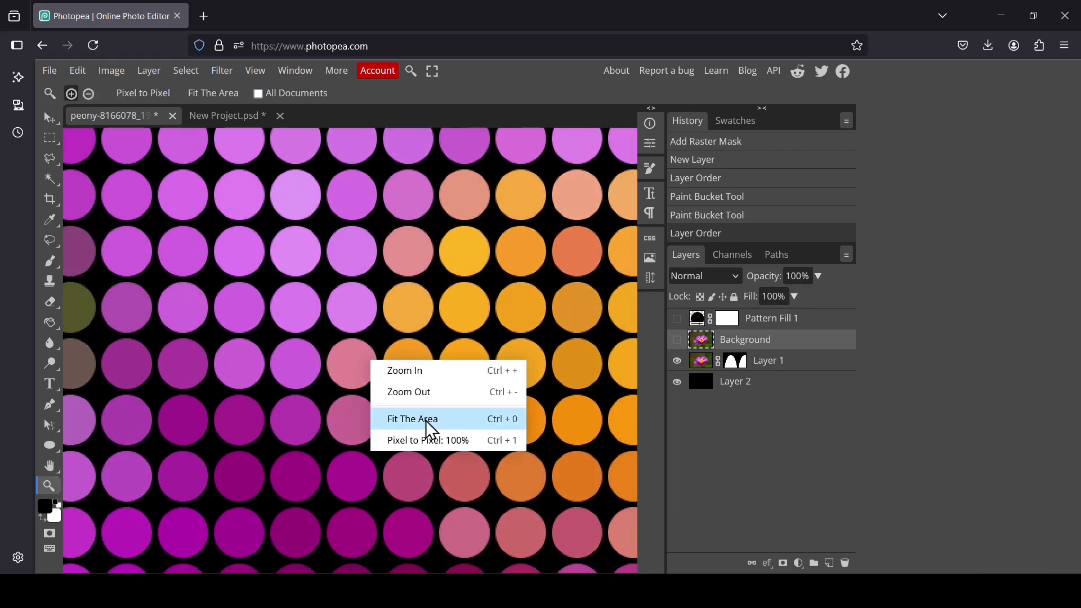
{"action": "left_click", "coordinate": [426, 420]}
{"action": "left_click", "coordinate": [711, 362]}
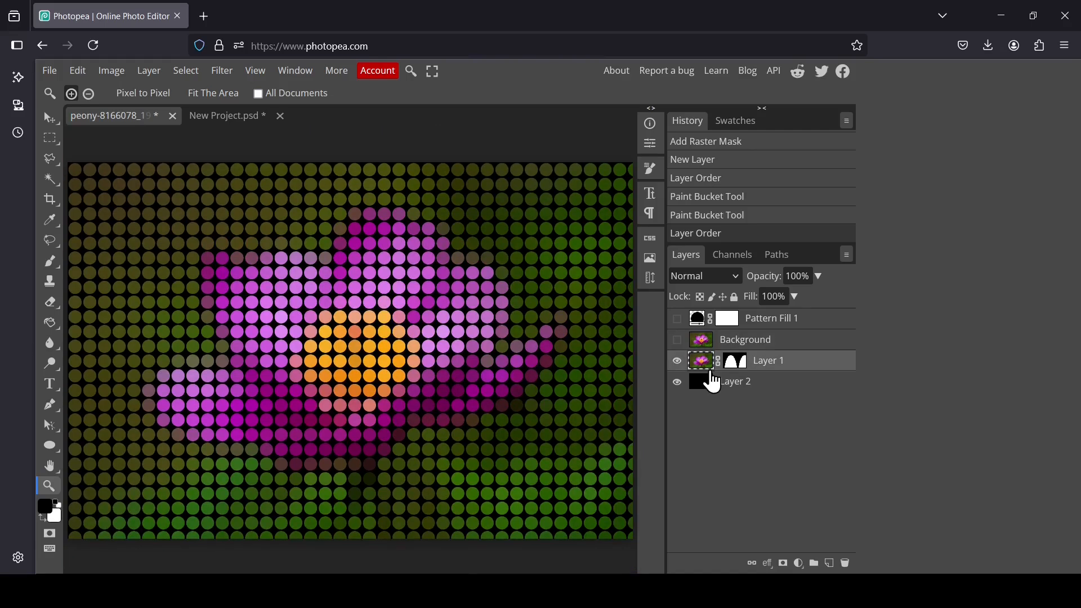